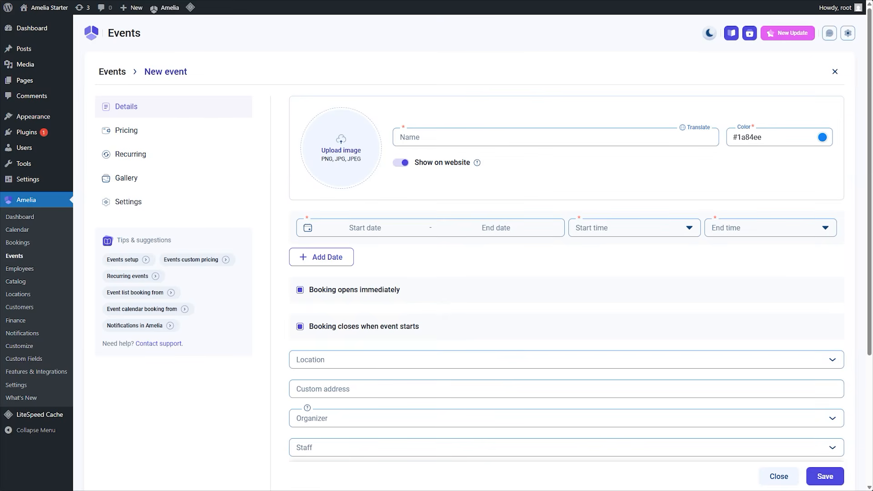
Name the new event "Men's Grooming Workshop" and give it the media library's last image, a bearded man in profile.
click(455, 132)
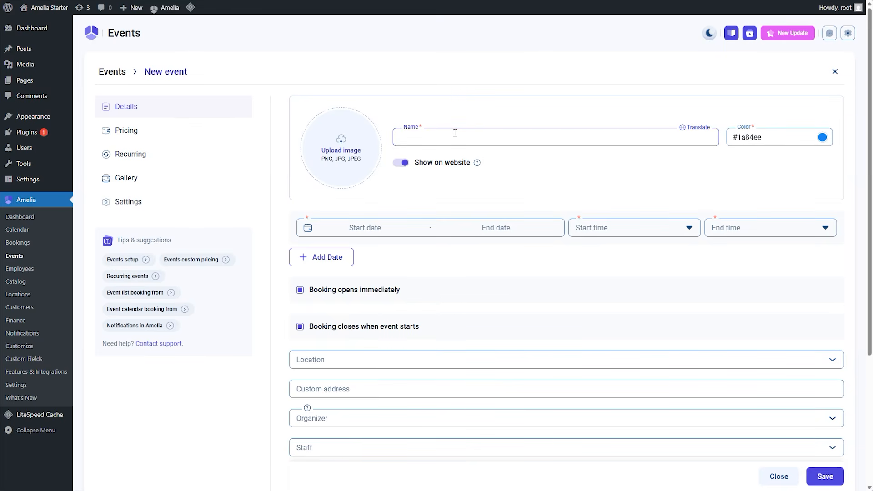
text(Men’s Grooming Workshop)
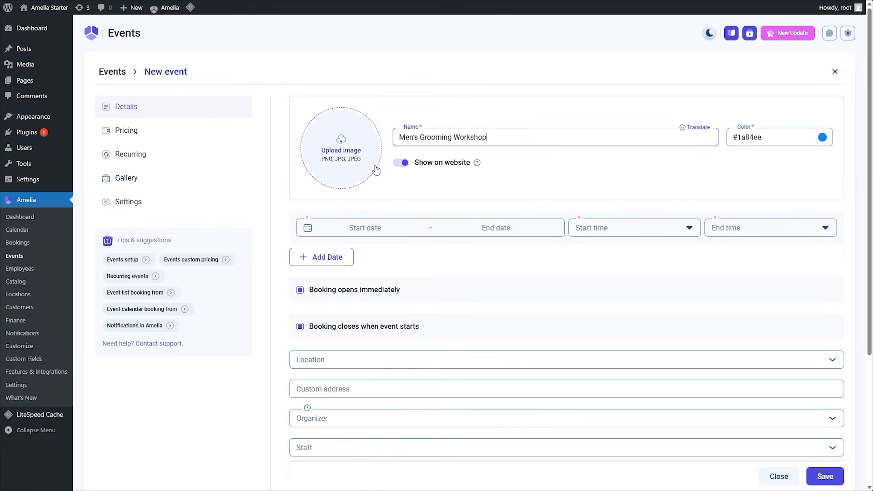
click(344, 157)
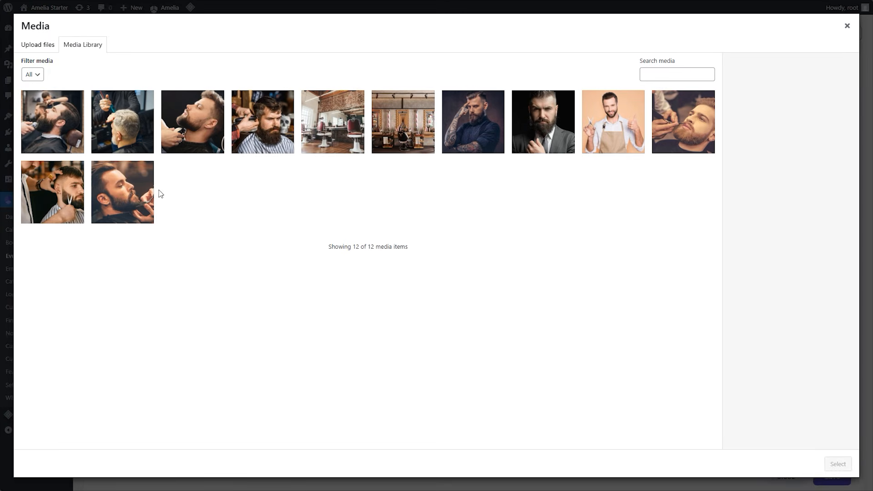
click(137, 199)
click(838, 464)
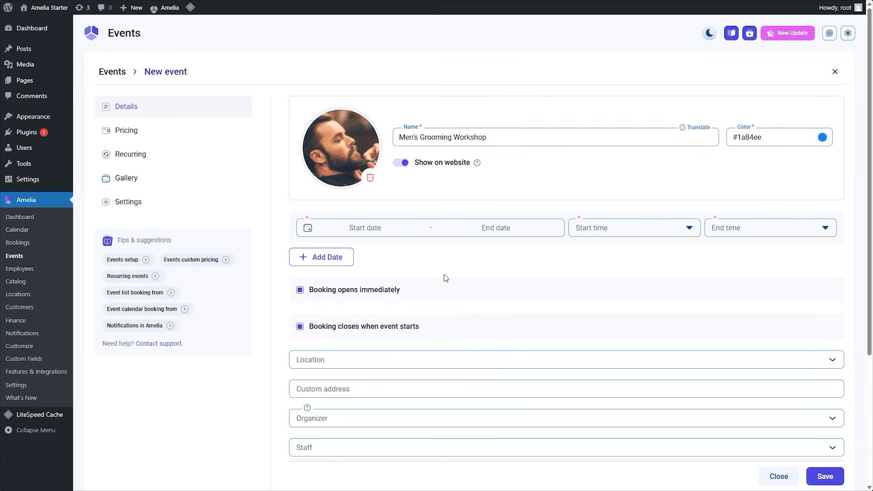
Set the event's date range to April 10, 2026 through April 12, 2026.
click(386, 232)
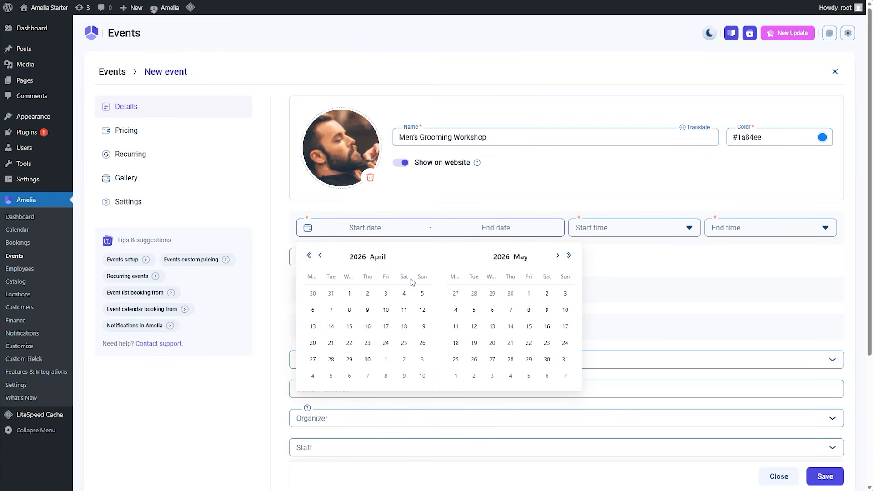
double_click(387, 310)
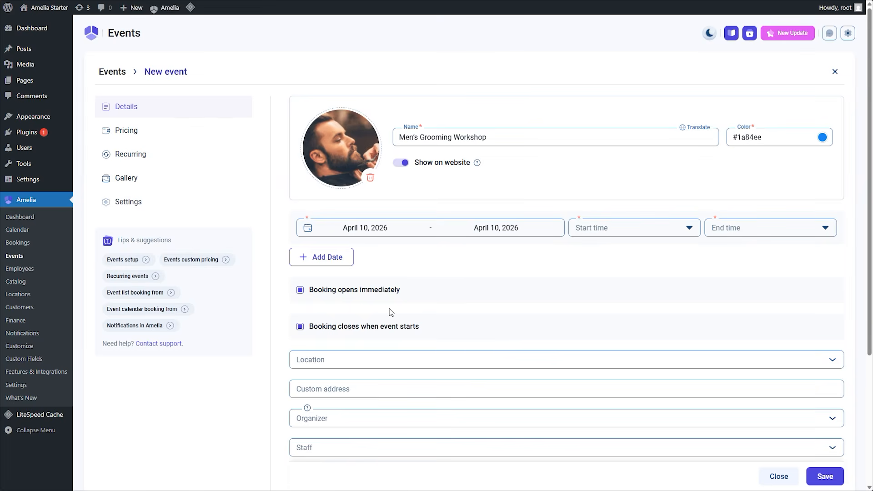
click(359, 236)
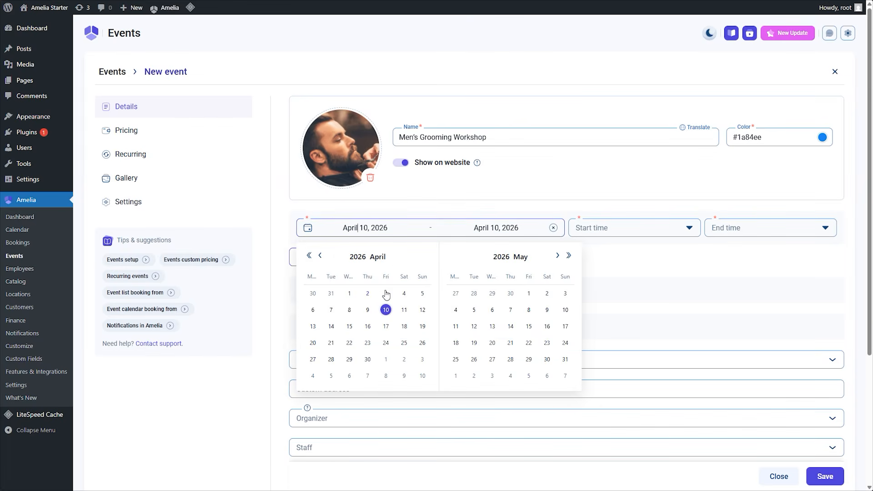
click(423, 310)
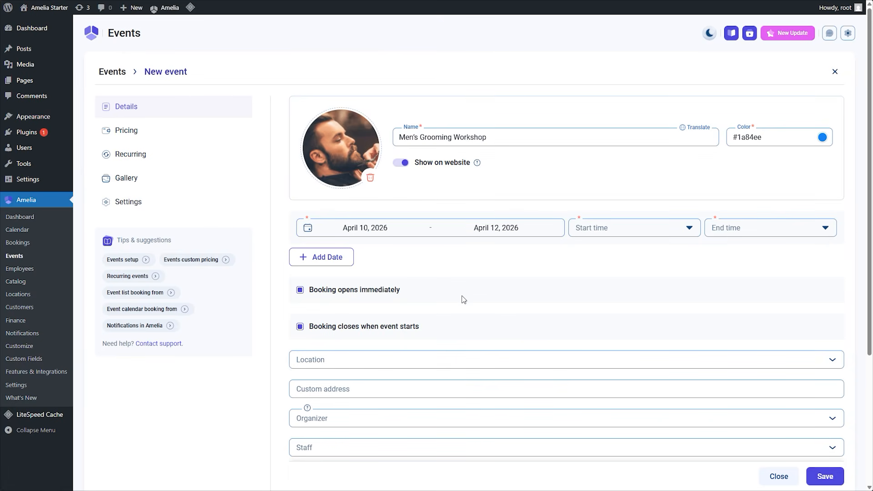
Set the event's start time to 11:00 am and its end time to 2:00 pm.
click(613, 240)
scroll(611, 299, down, 5)
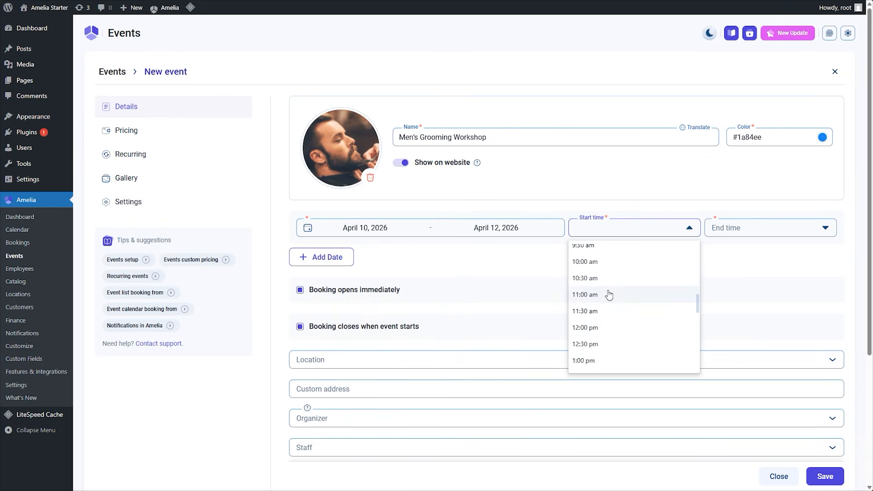
click(612, 297)
click(772, 226)
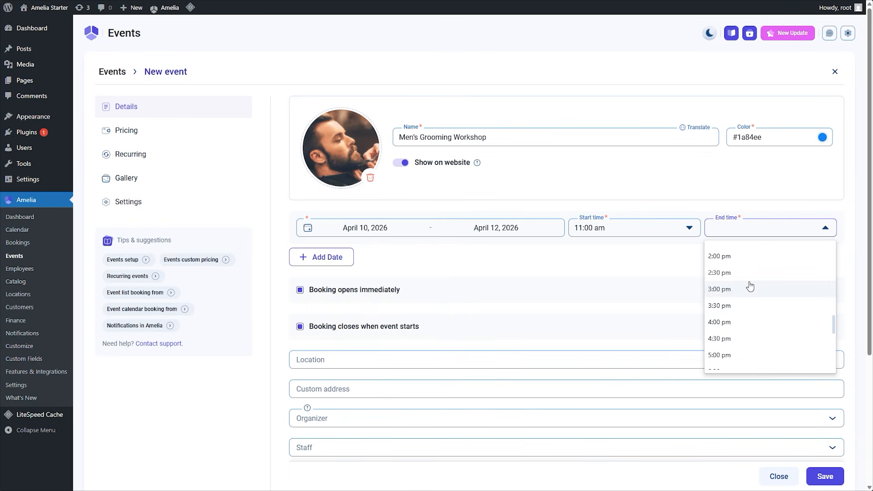
click(748, 263)
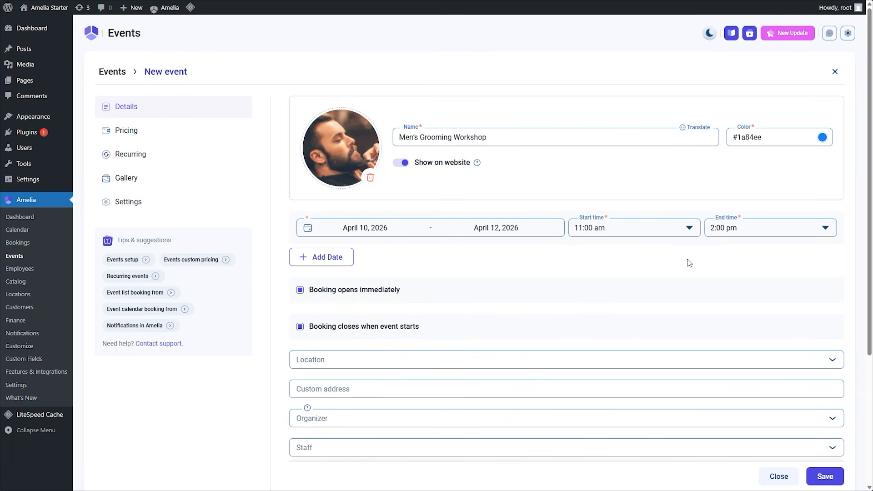
Clear the event's date range and replace it with the single day April 10, 2026.
click(555, 227)
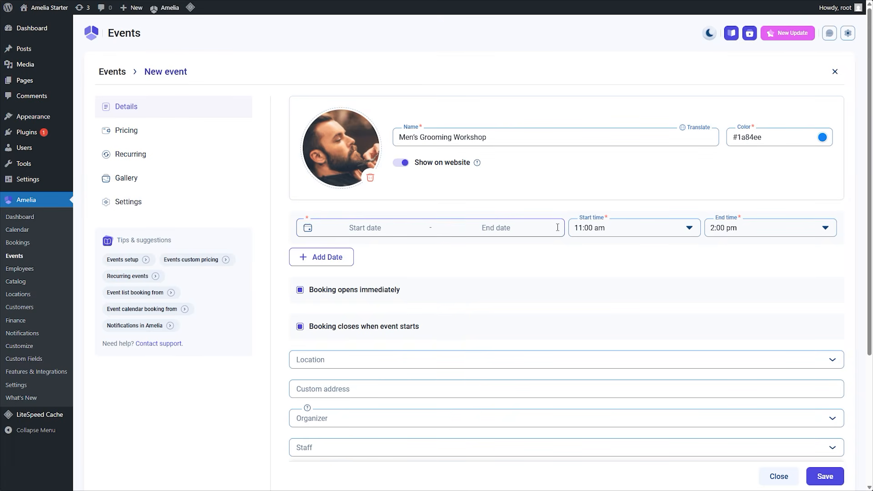
click(400, 230)
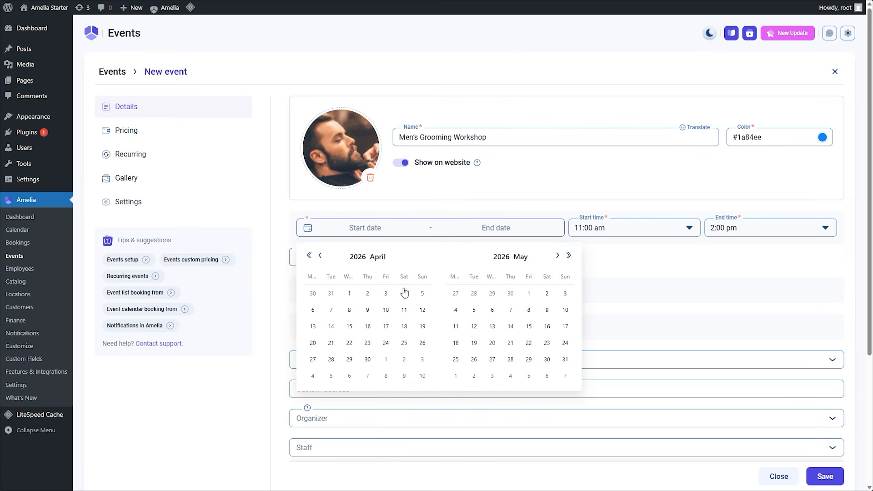
double_click(387, 314)
Add a second event date on April 11, 2026, running from 10:00 am to 3:00 pm.
click(322, 257)
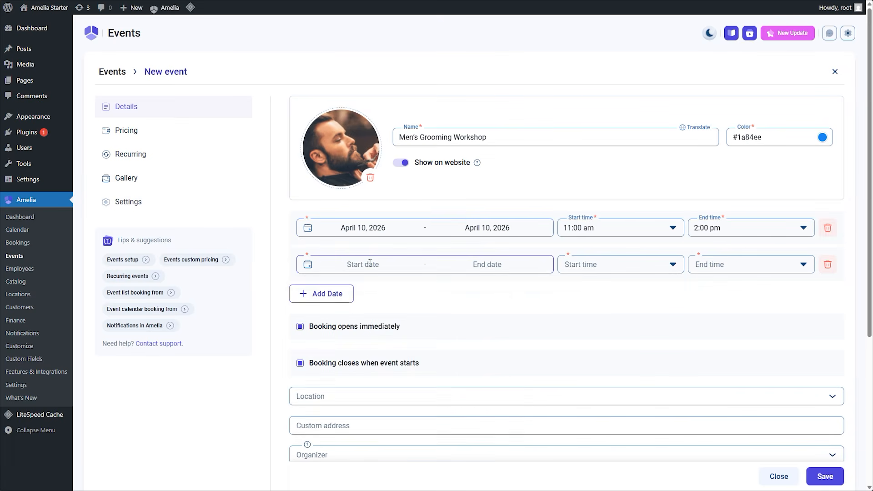
click(400, 264)
double_click(405, 347)
click(621, 264)
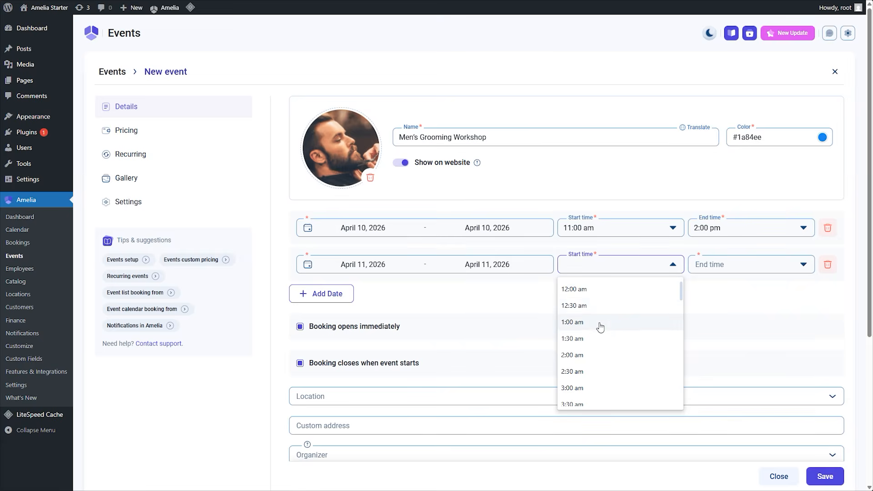
scroll(600, 325, down, 3)
scroll(599, 346, down, 5)
click(591, 313)
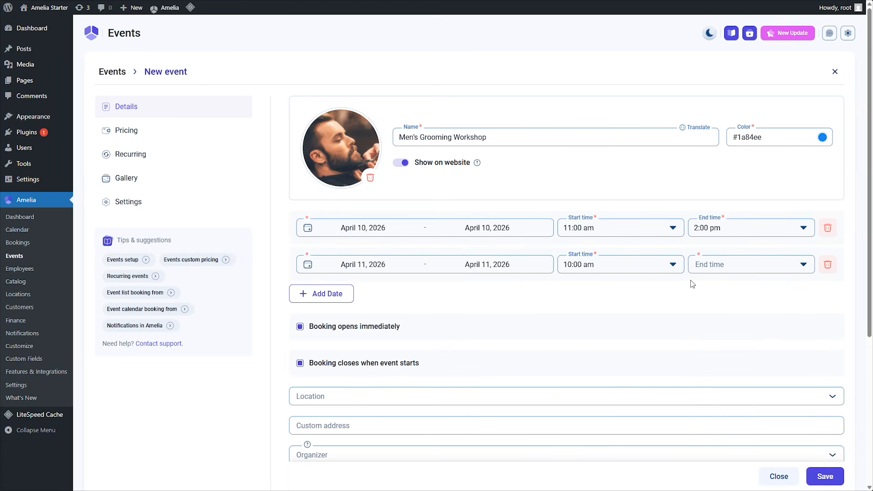
click(716, 266)
click(719, 325)
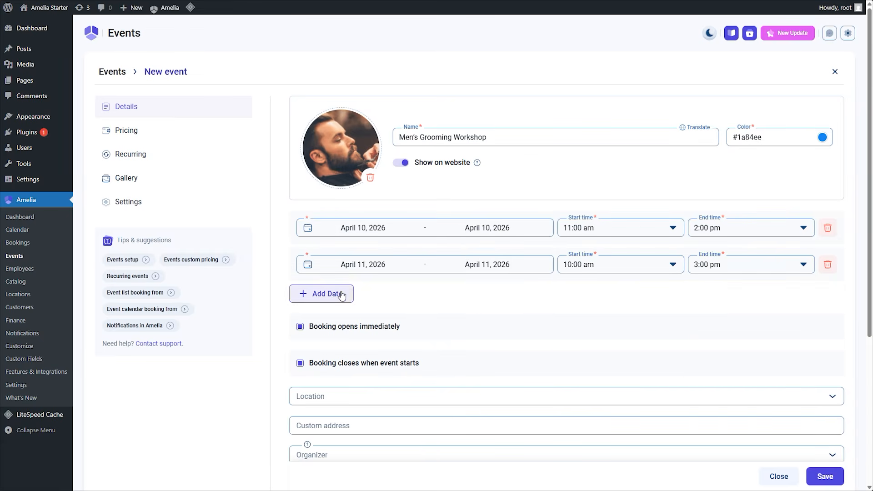
Add a third event date on April 12, 2026, running from 1:00 pm to 4:00 pm.
click(321, 293)
click(400, 301)
click(422, 383)
click(621, 301)
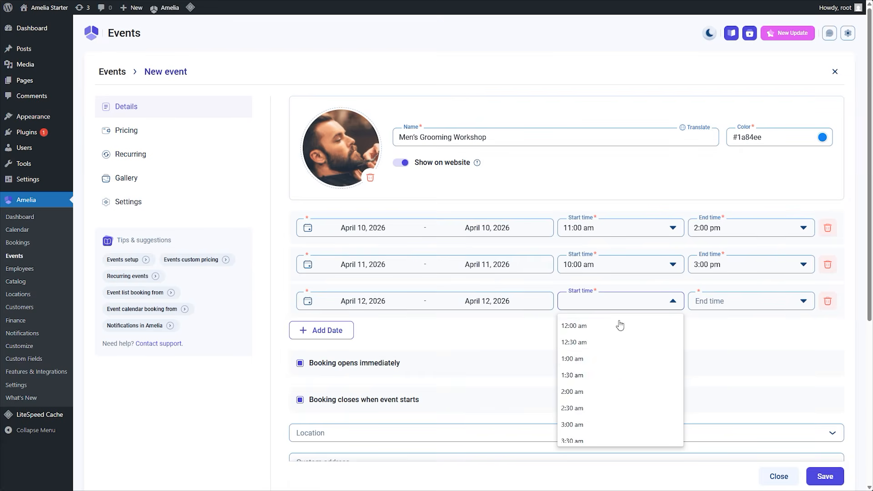
scroll(618, 362, down, 4)
scroll(603, 377, down, 4)
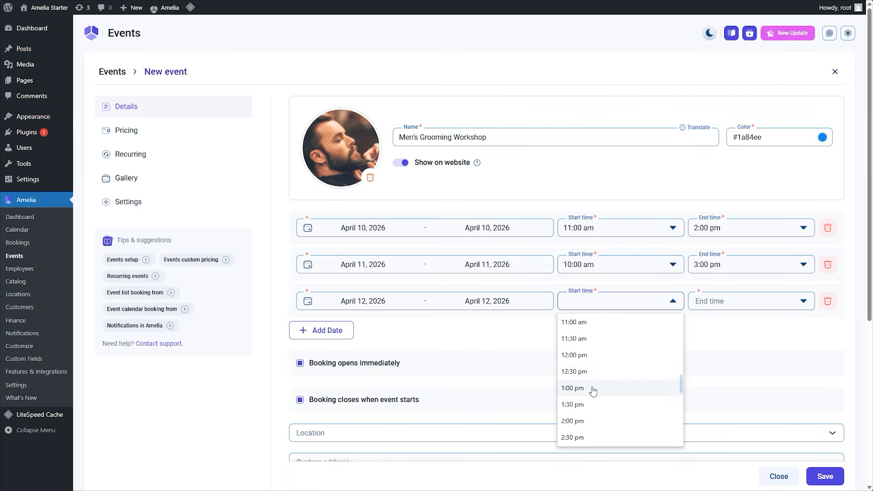
click(593, 390)
click(722, 304)
scroll(722, 353, down, 5)
scroll(723, 353, down, 6)
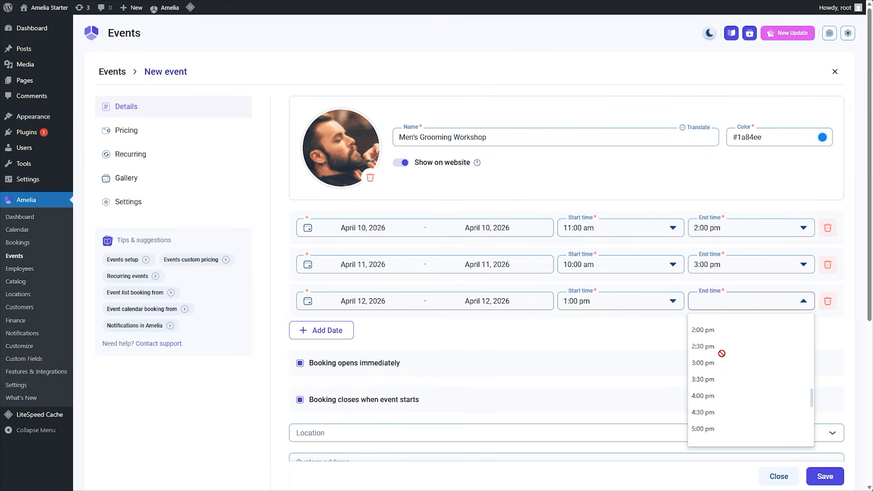
click(717, 396)
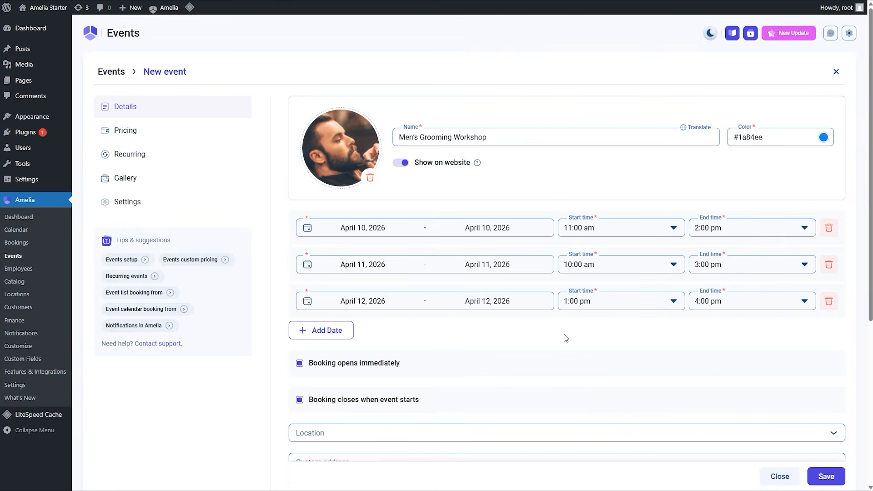
Turn off both the immediate booking opening and the booking closing at event start.
scroll(563, 336, down, 2)
scroll(555, 334, down, 1)
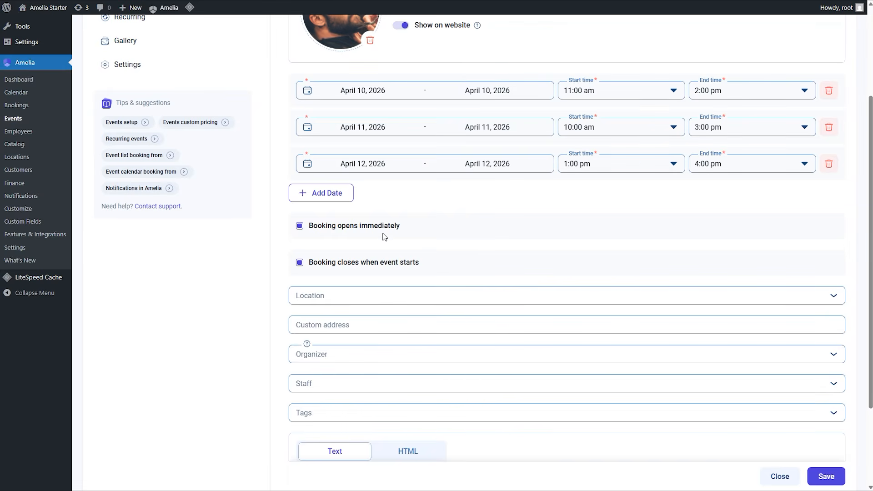
click(299, 226)
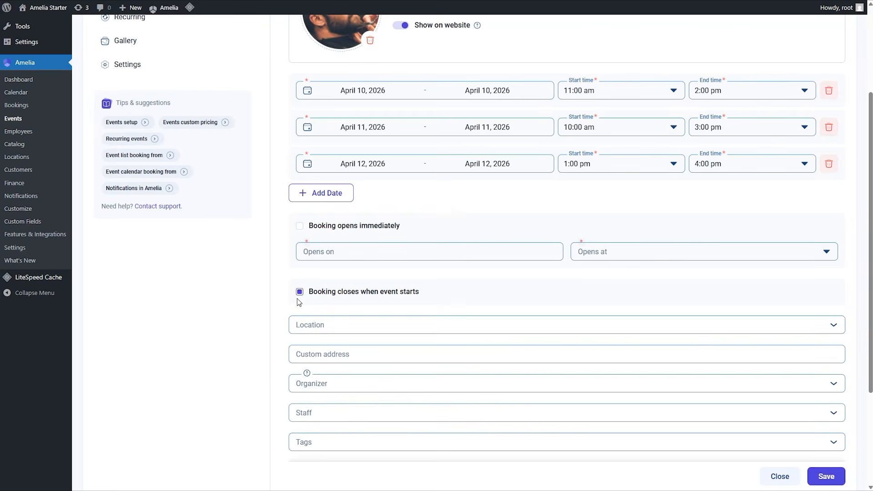
click(299, 293)
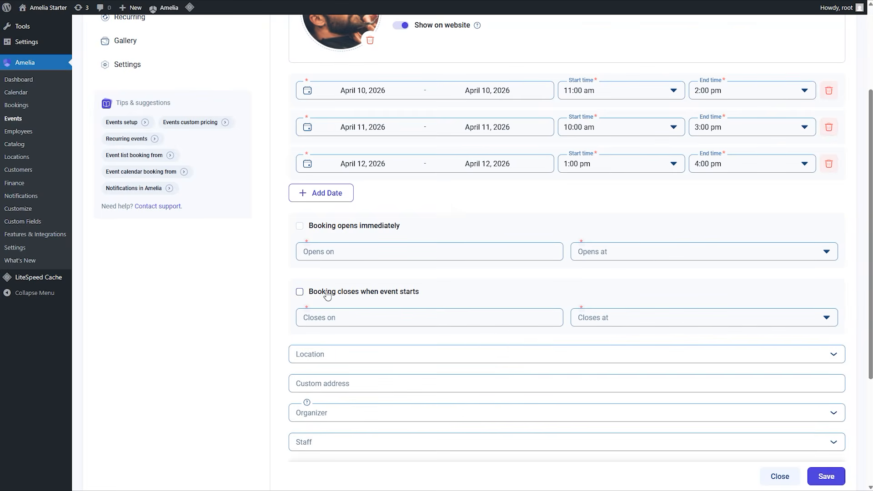
Set booking to open on April 4, 2026 and close on April 9, 2026.
click(371, 256)
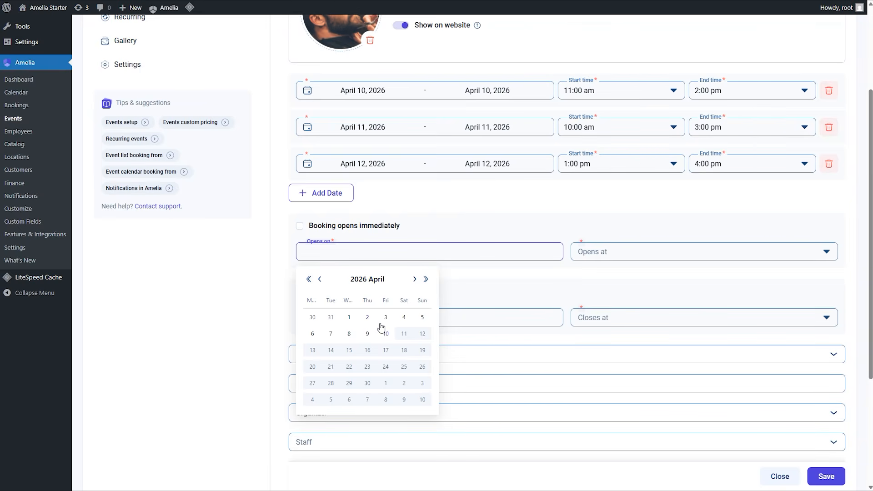
click(404, 317)
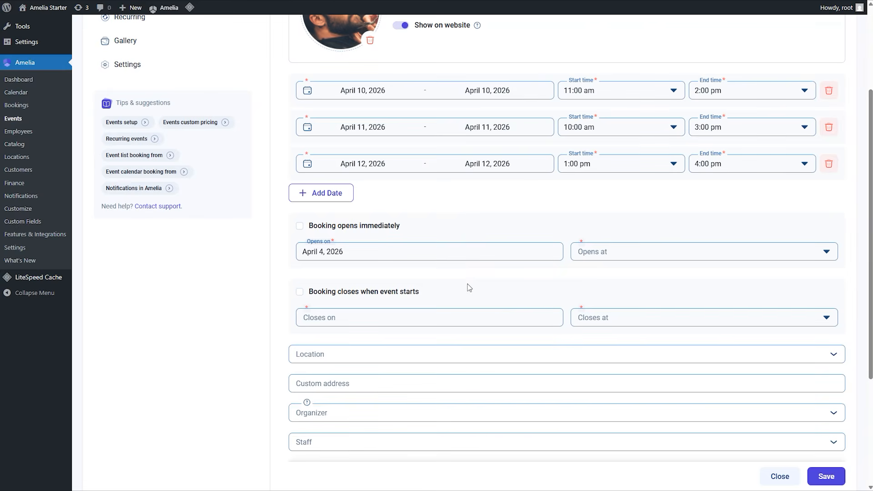
click(421, 317)
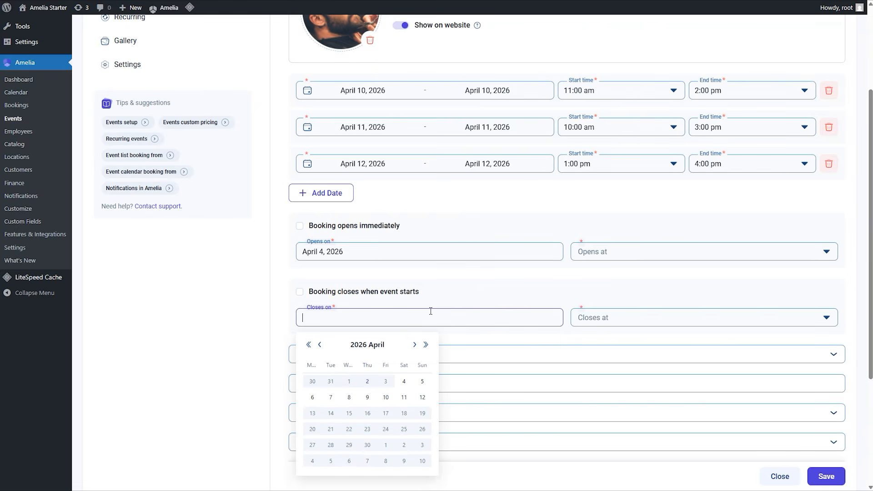
click(368, 399)
Set the booking opening time to 12:00 am and the closing time to 10:00 am.
click(618, 255)
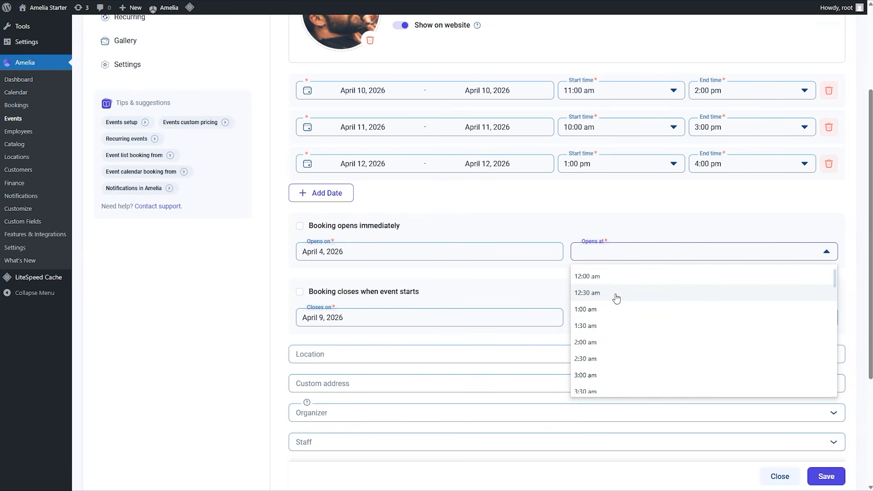
click(615, 277)
click(622, 319)
scroll(614, 373, down, 6)
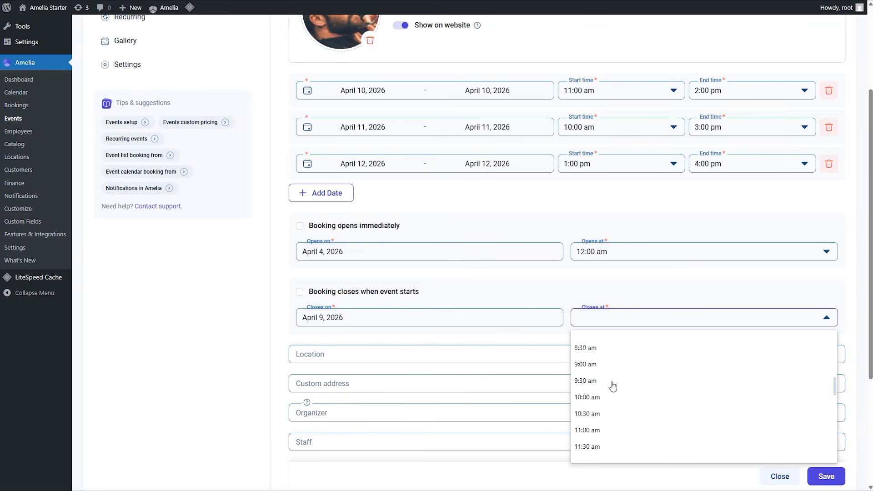
click(606, 399)
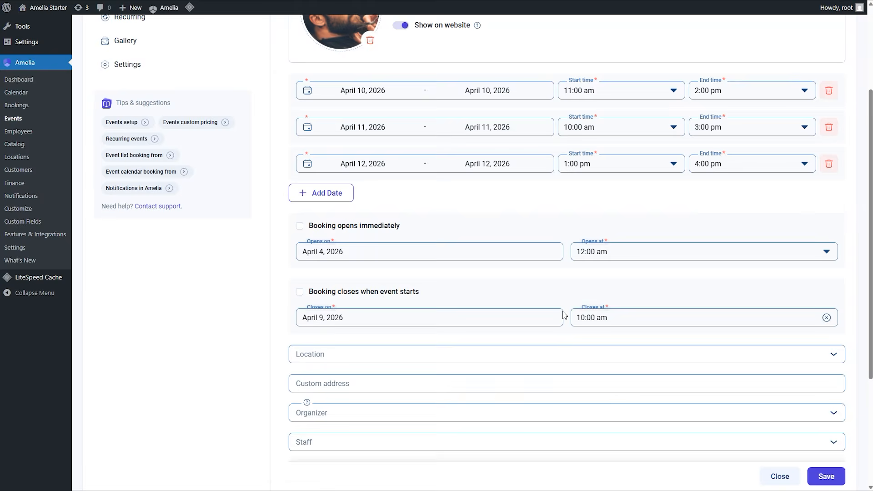
Assign Downtown Barbershop as the event's location.
scroll(476, 289, down, 1)
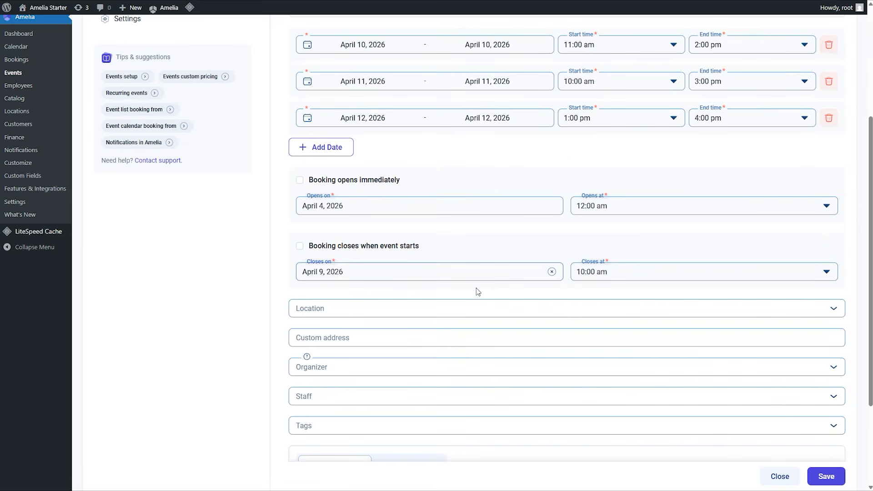
click(410, 312)
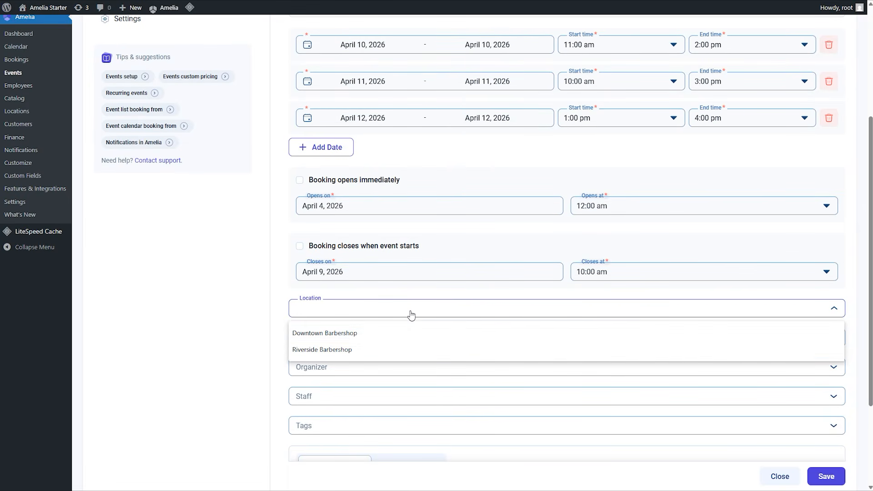
click(445, 296)
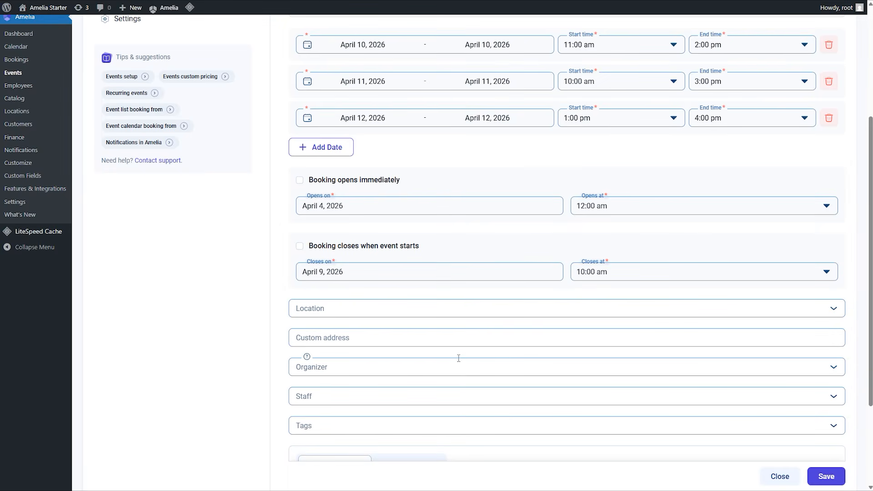
click(419, 311)
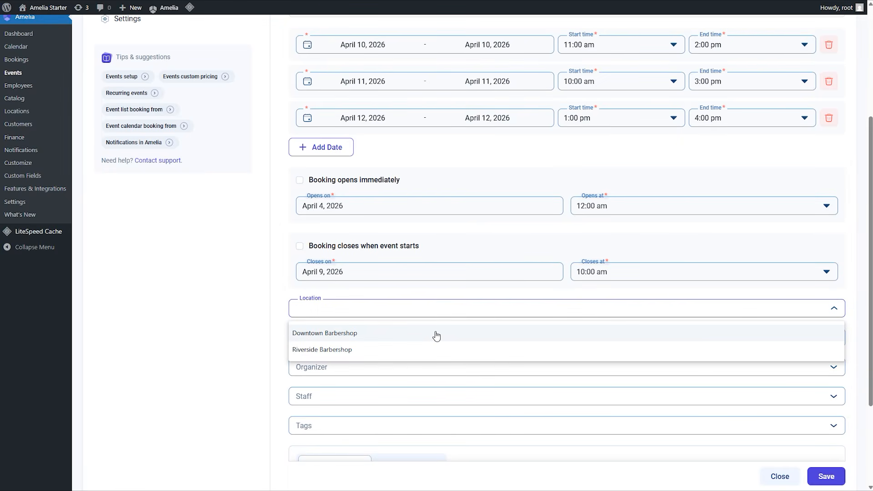
click(436, 333)
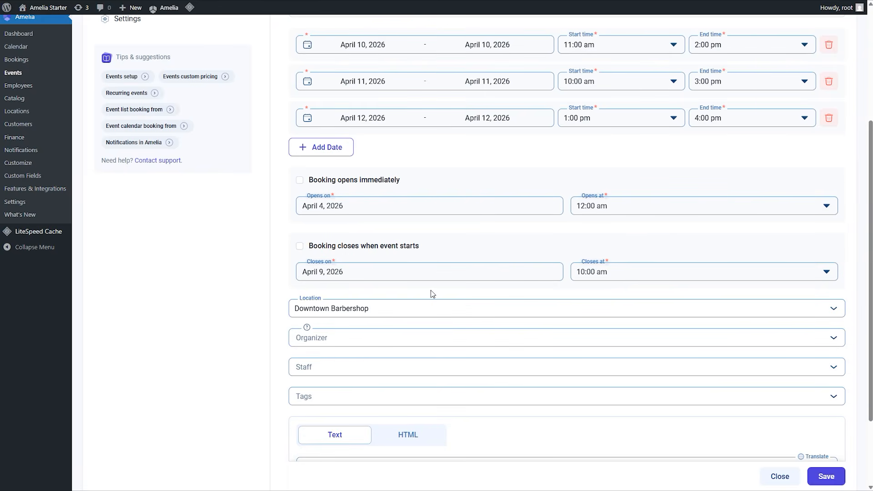
Choose an organizer for the event and add two other employees as staff.
click(480, 342)
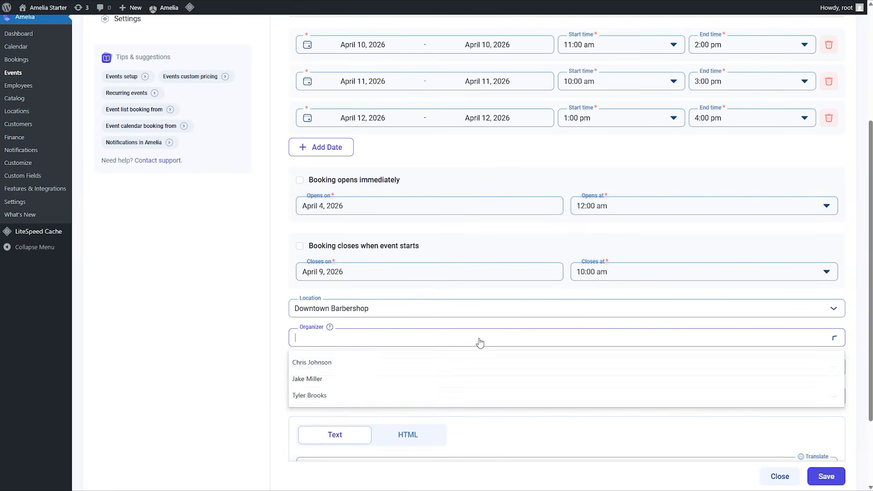
click(432, 370)
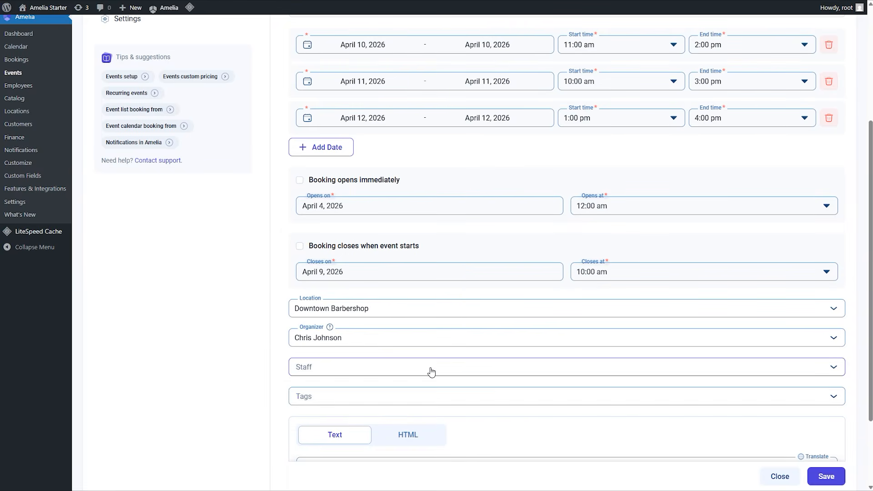
click(431, 370)
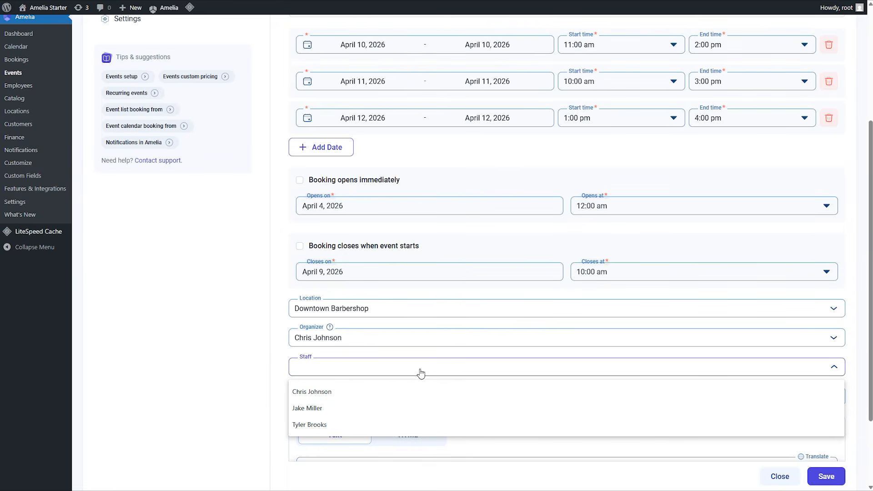
click(388, 417)
click(365, 421)
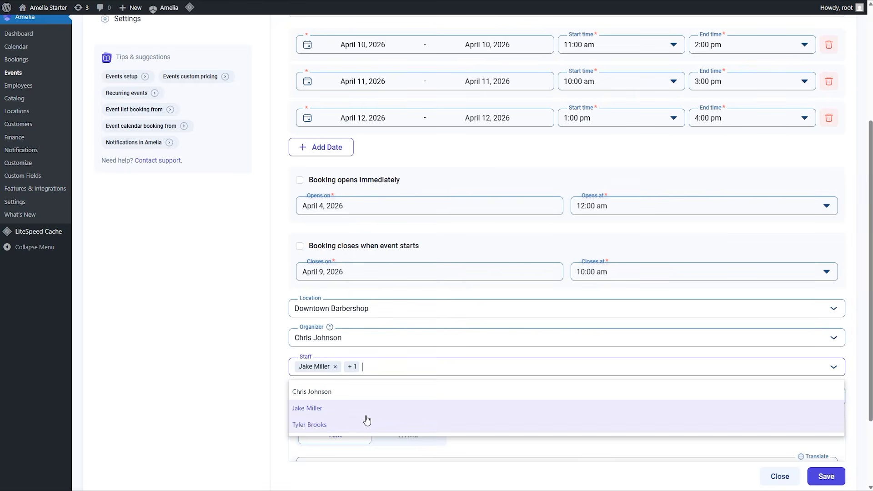
click(256, 365)
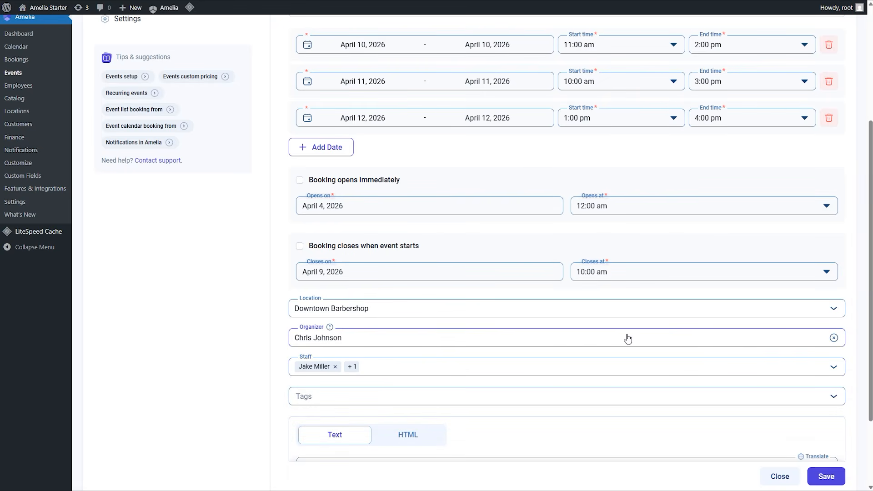
Clear the event's organizer and staff selections.
click(834, 338)
click(834, 367)
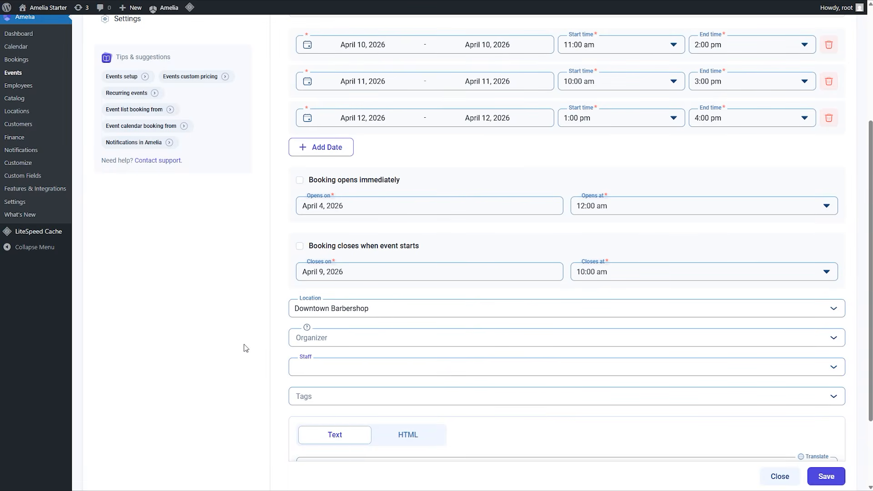
click(278, 374)
Add the tag "workshop" to the event.
click(352, 400)
text(workshop)
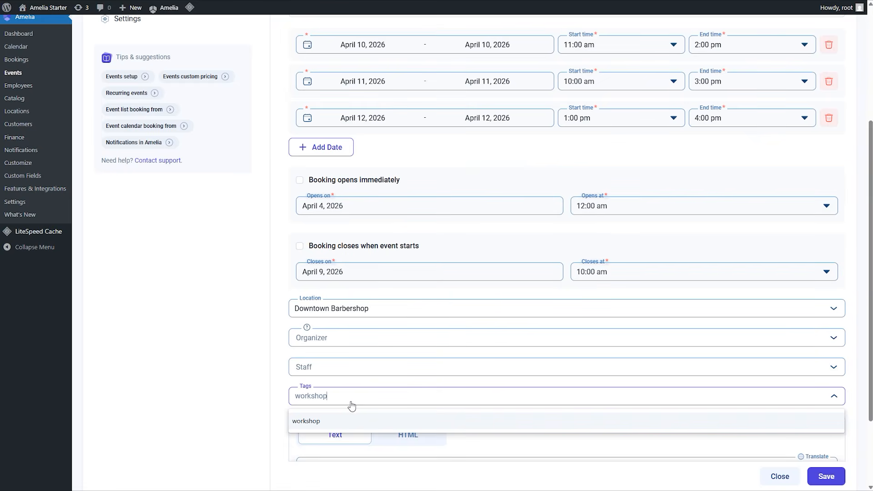
key(Return)
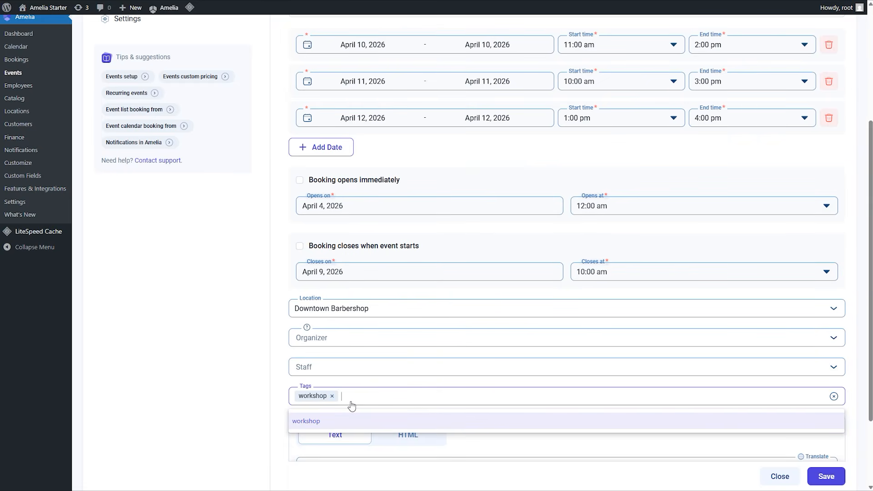
click(263, 374)
Paste the Men's Grooming Workshop description, enter it in HTML mode as well, and enlarge the description box.
scroll(263, 375, down, 2)
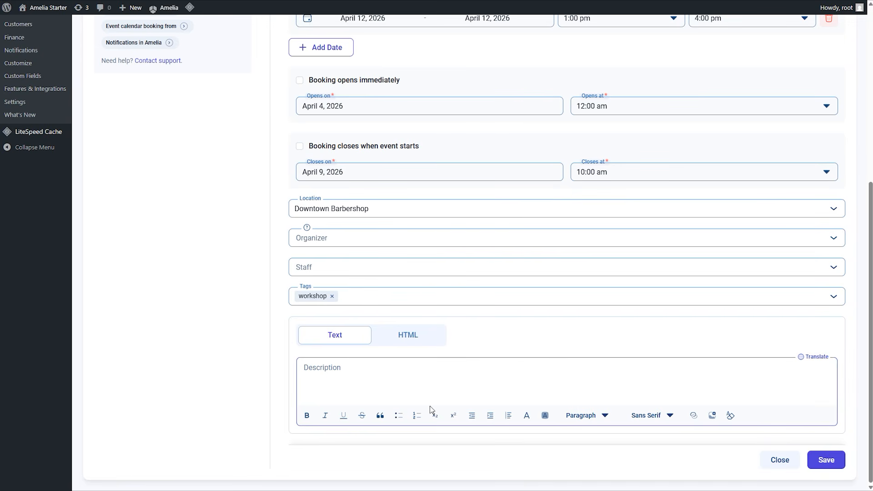
scroll(525, 370, up, 1)
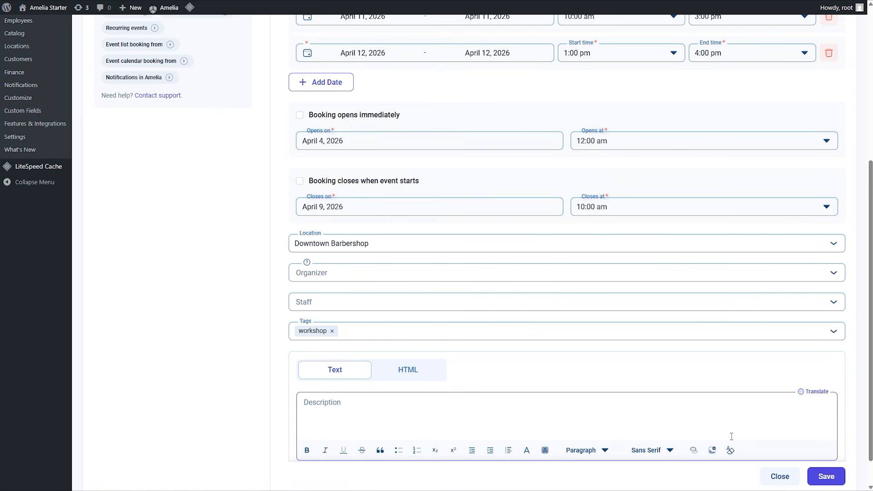
click(413, 399)
text(Join our Men’s Grooming Workshop and learn how to maintain a clean, sharp look between visits. Our barbers will walk you through essential techniques, including beard shaping, styling, and product selection. This hands-on session is perfect for anyone looking to improve their grooming routine and get professional tips)
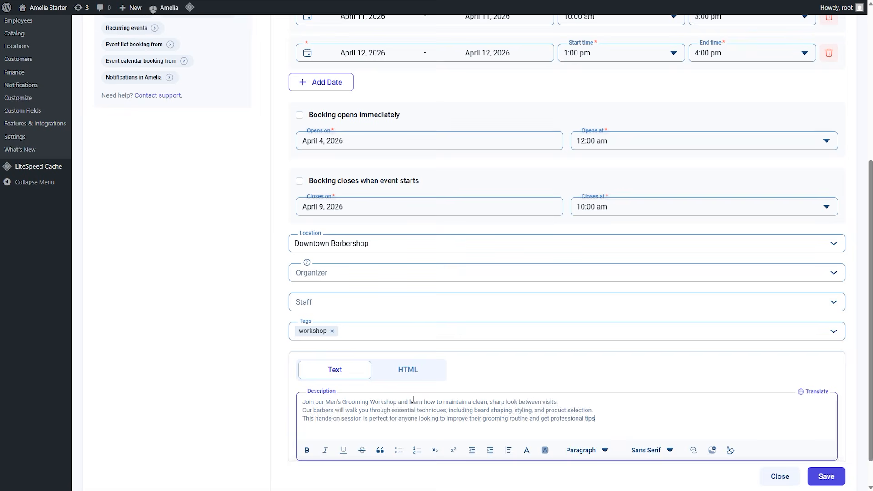
click(411, 376)
key(ctrl+a)
text(Join our Men's Grooming Workshop and learn how to maintain a clean, sharp look between visits.  Our barbers will walk you through essential techniques, including beard shaping, styling, and product selection.  This hands-on session is perfect for anyone looking to improve their grooming routine and get professional tips)
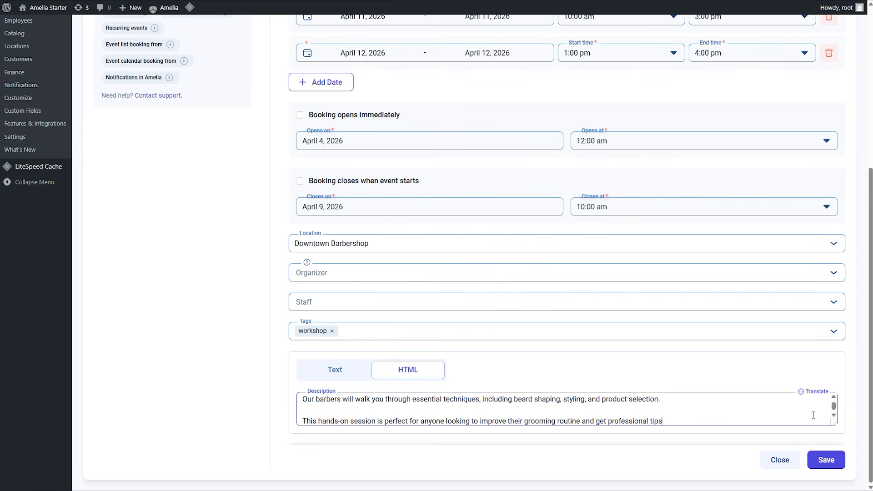
drag(834, 423, 833, 452)
scroll(719, 366, down, 1)
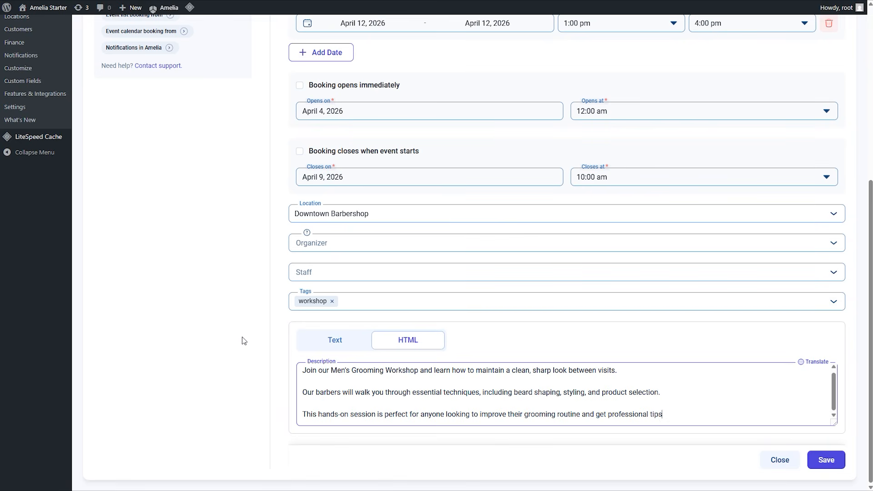
Set the event's price to $50.00 and its total capacity to 100.
scroll(242, 341, up, 6)
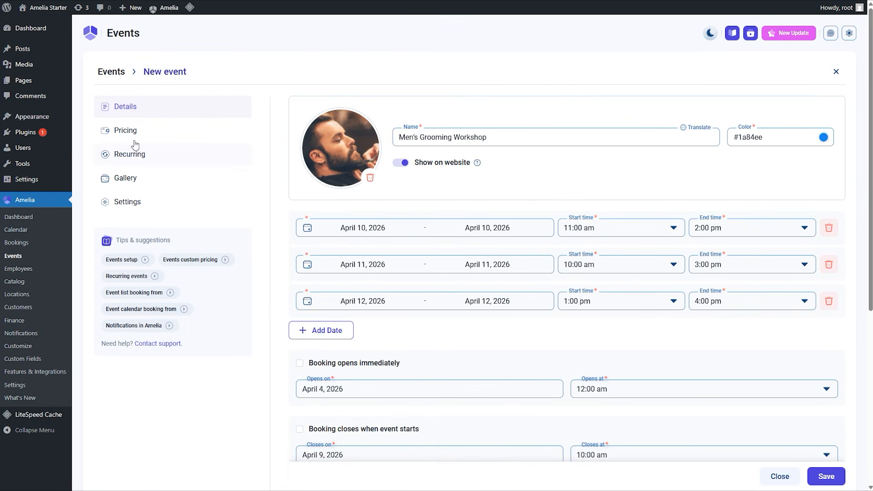
click(132, 133)
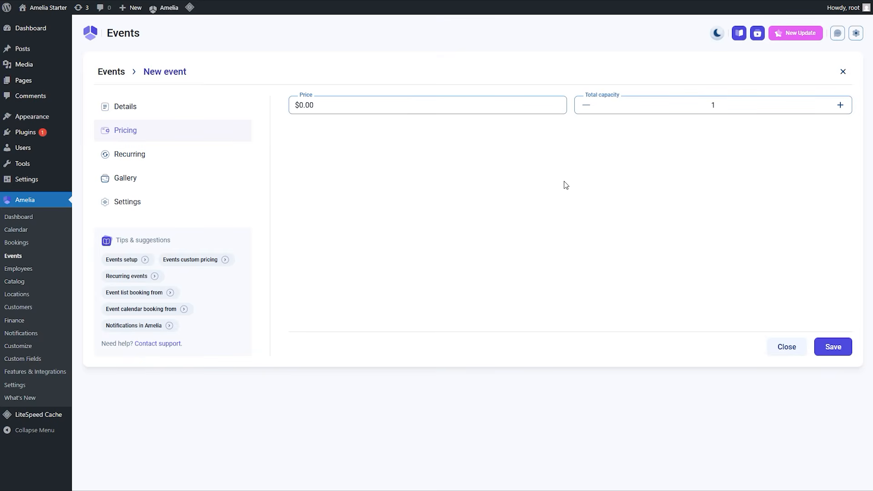
double_click(455, 105)
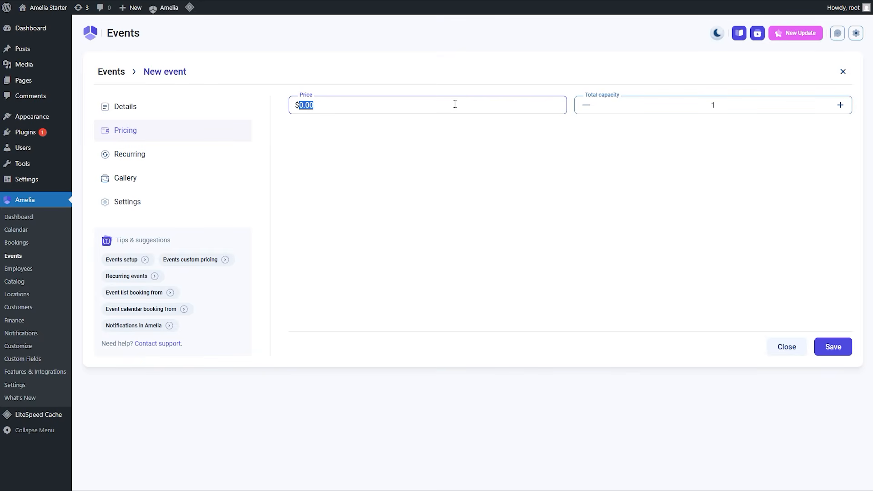
text(50.00)
click(728, 106)
text(00)
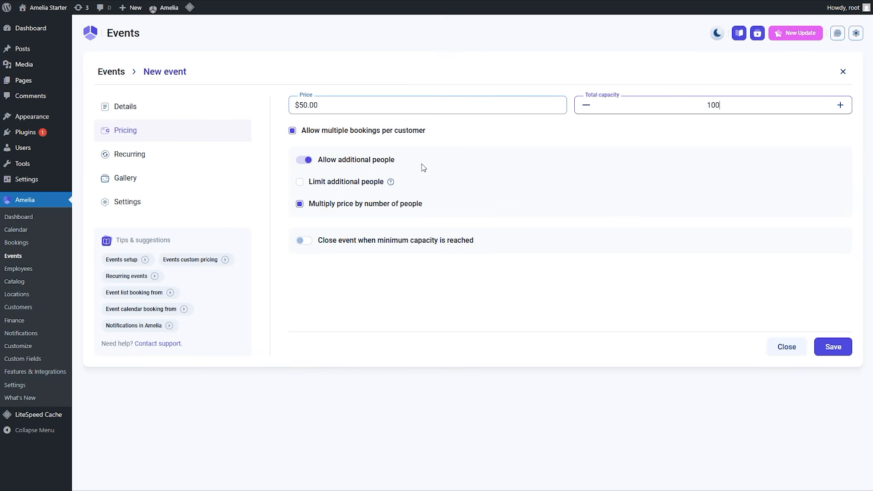
Limit additional people to 2 and have the event close at a minimum of 80 attendees.
click(300, 181)
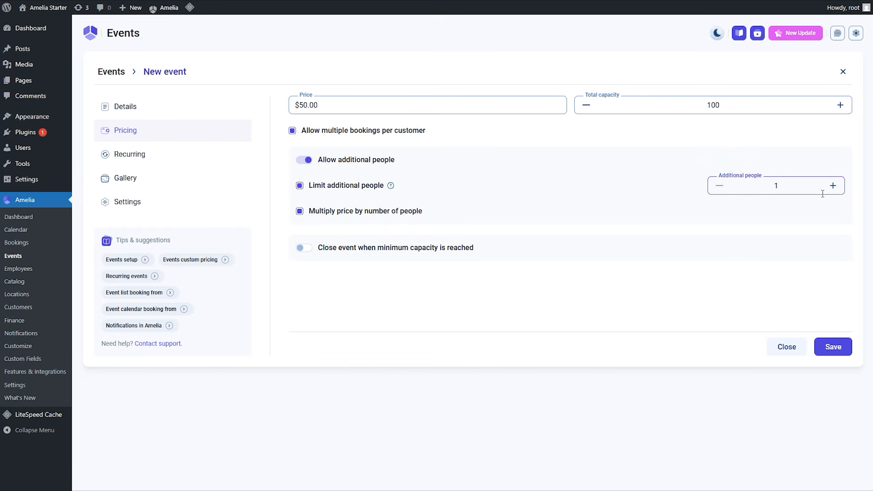
click(834, 187)
click(301, 250)
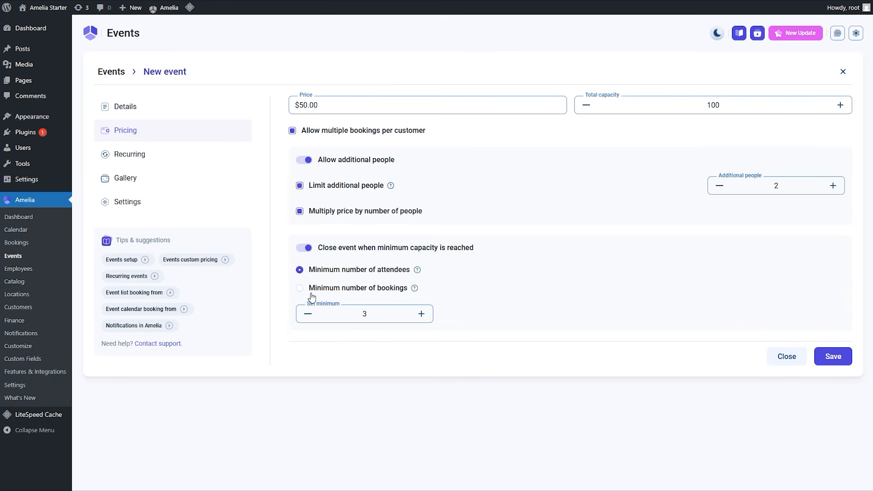
double_click(363, 314)
text(80)
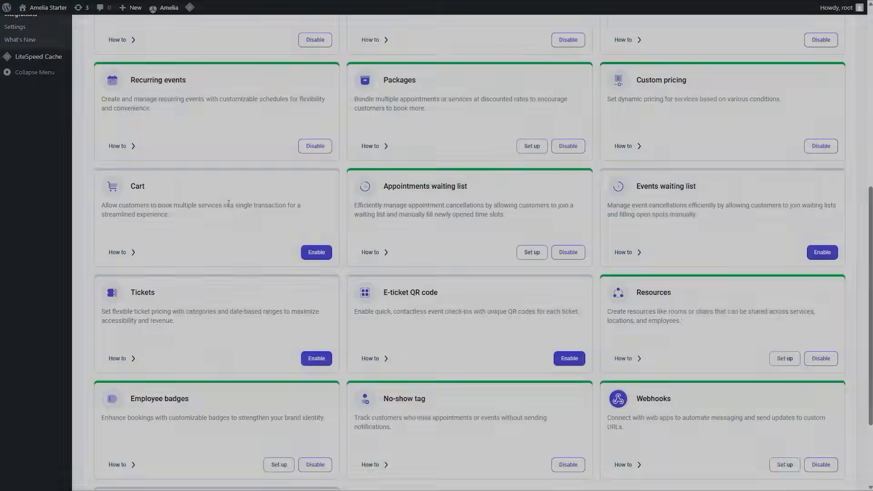
scroll(229, 204, up, 3)
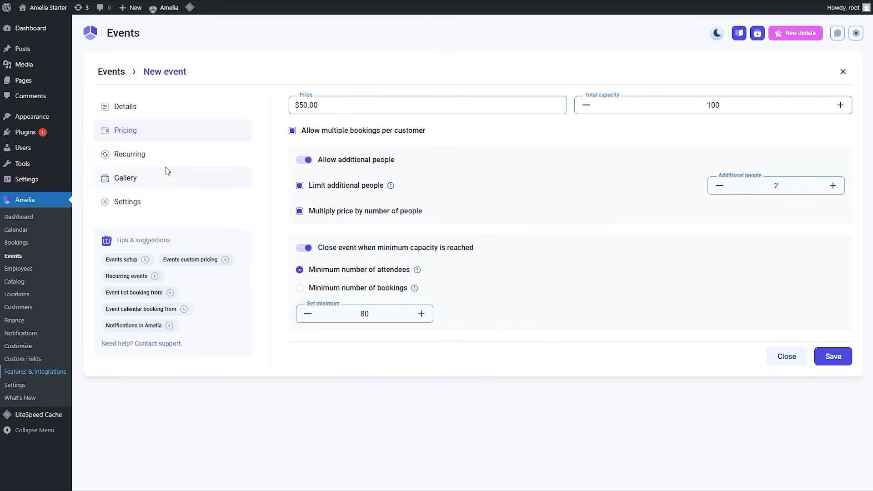
Make the event recurring, repeating weekly until May 1, 2026.
click(159, 157)
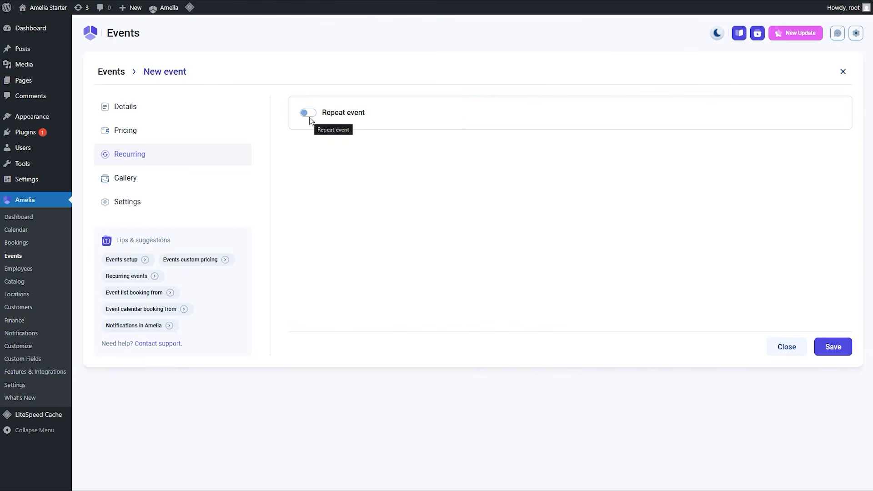
click(309, 114)
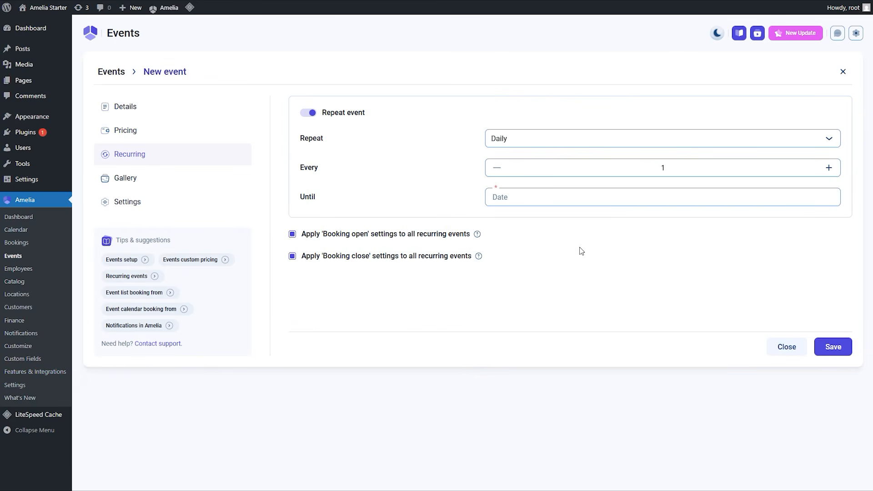
click(622, 139)
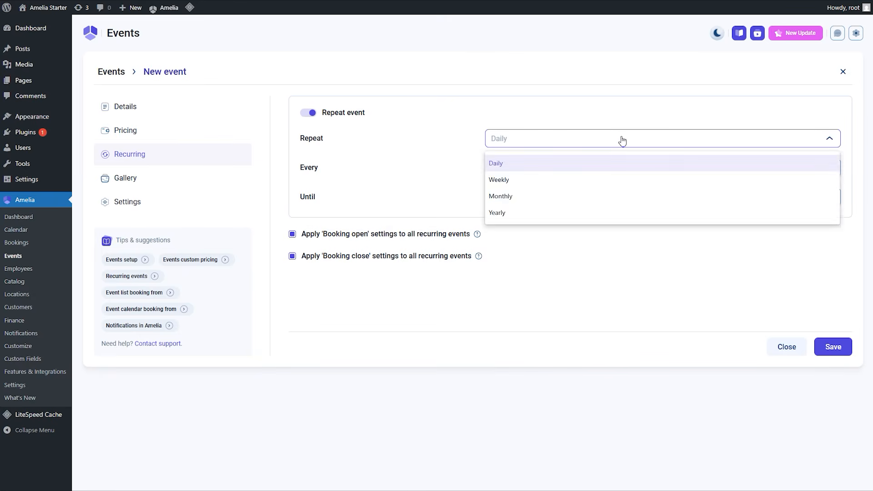
click(627, 177)
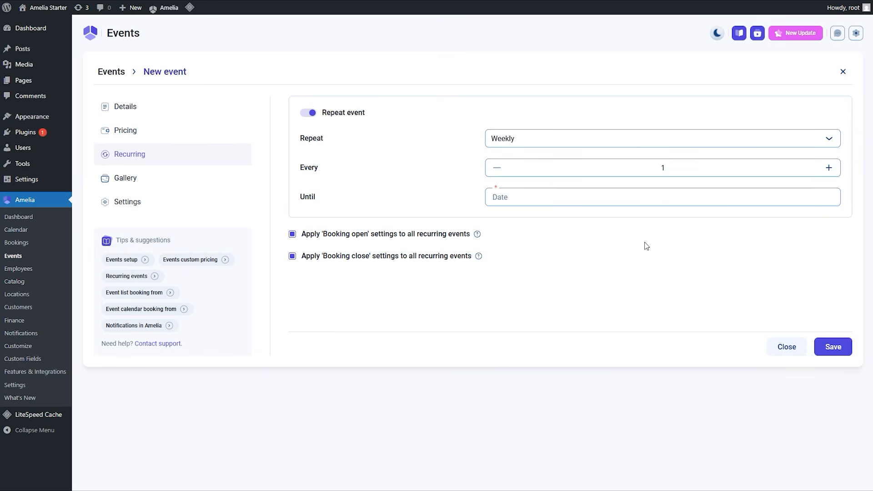
click(595, 196)
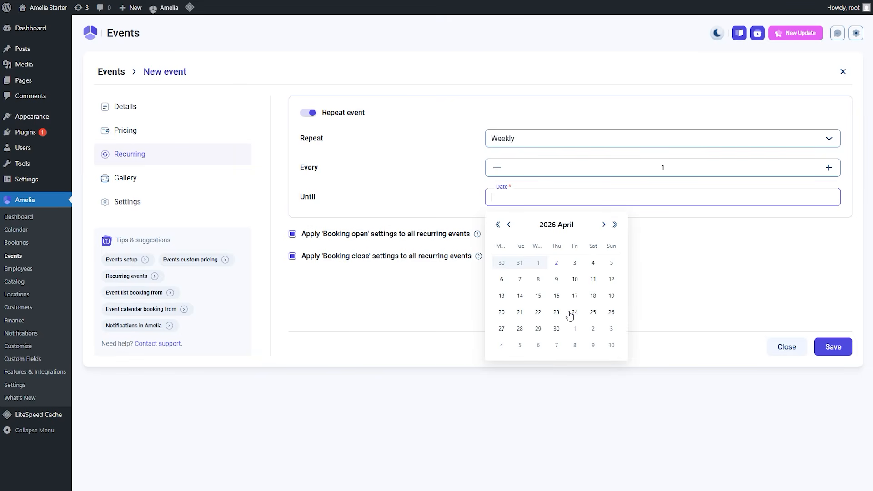
click(576, 329)
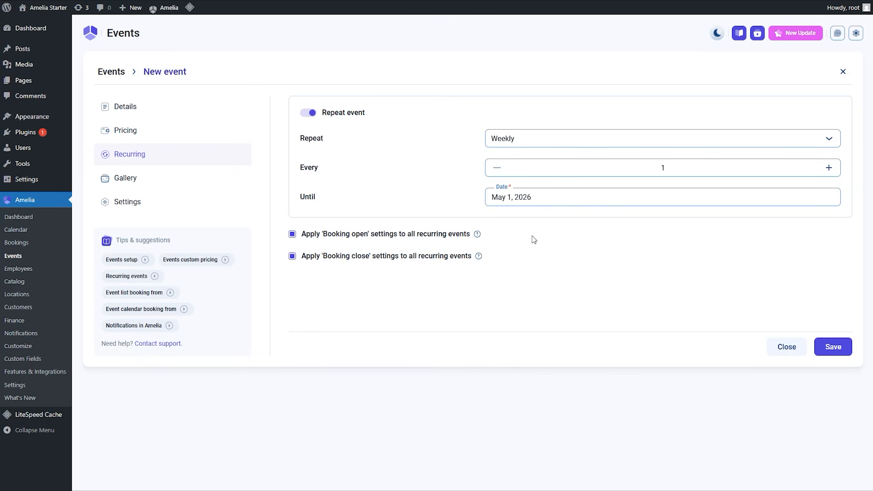
mouse_move(477, 235)
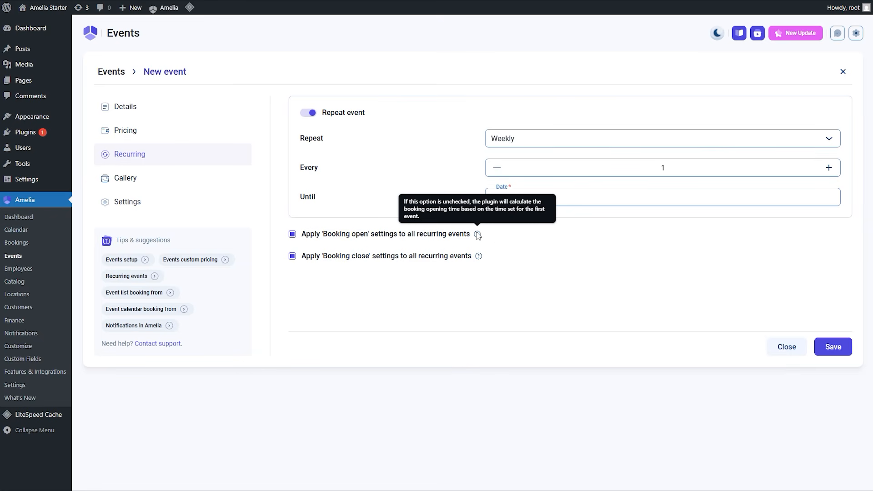
Add two barber photos of bearded men to the event's gallery.
click(132, 187)
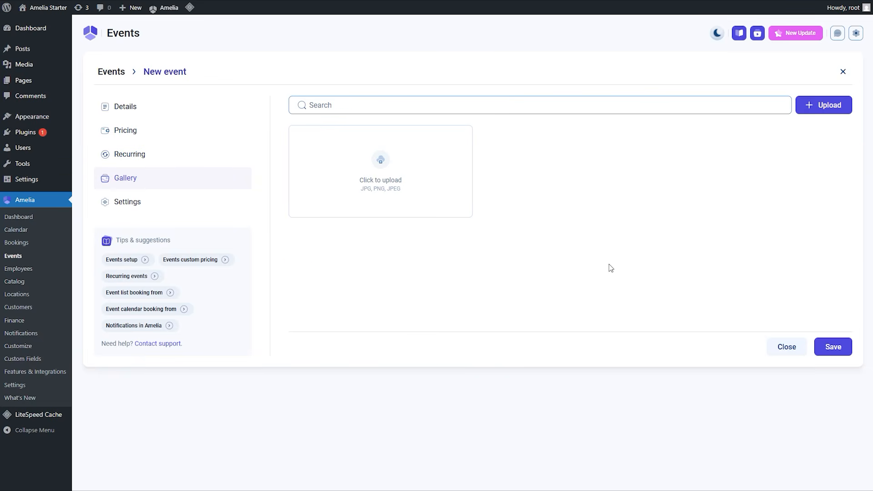
click(424, 181)
click(194, 147)
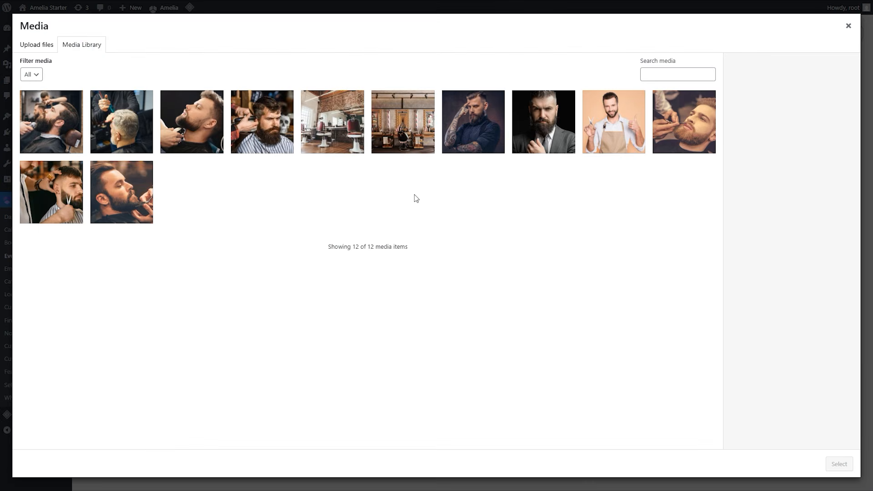
click(683, 135)
click(839, 464)
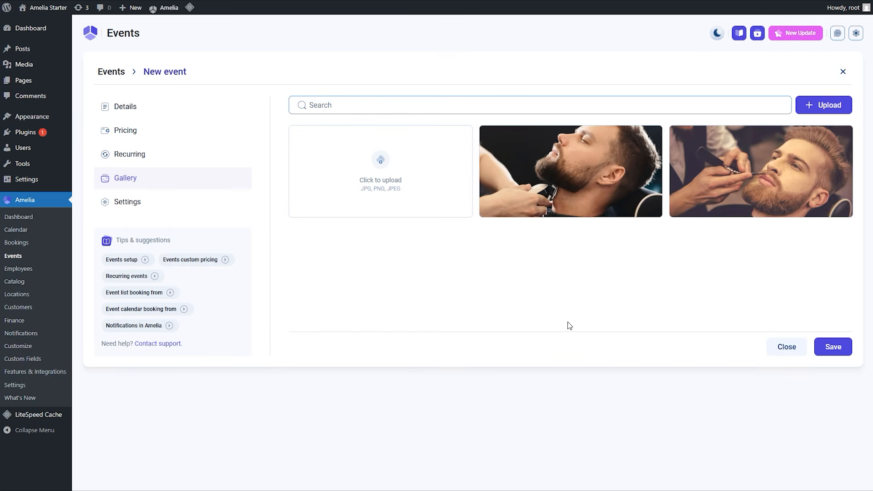
Review the choices for the minimum time required before canceling in the event's settings.
click(148, 209)
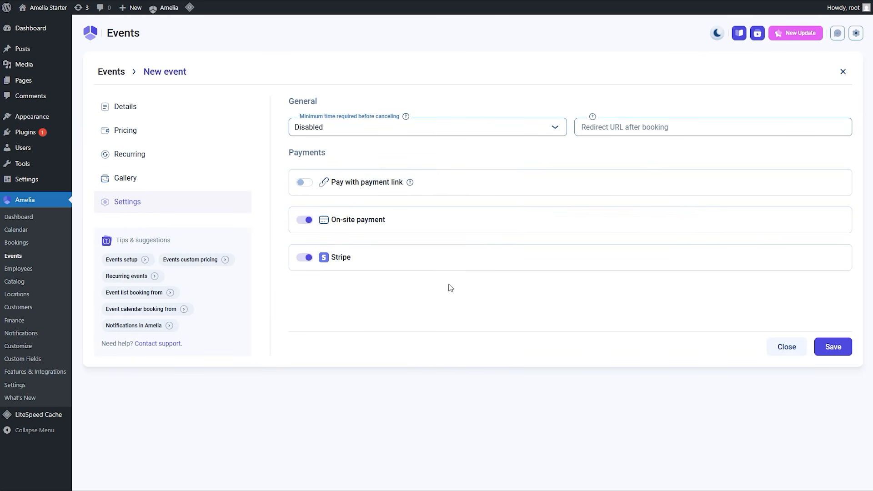
click(470, 131)
scroll(474, 233, down, 5)
click(526, 307)
Enable paying with a payment link for the event and save the event.
click(304, 183)
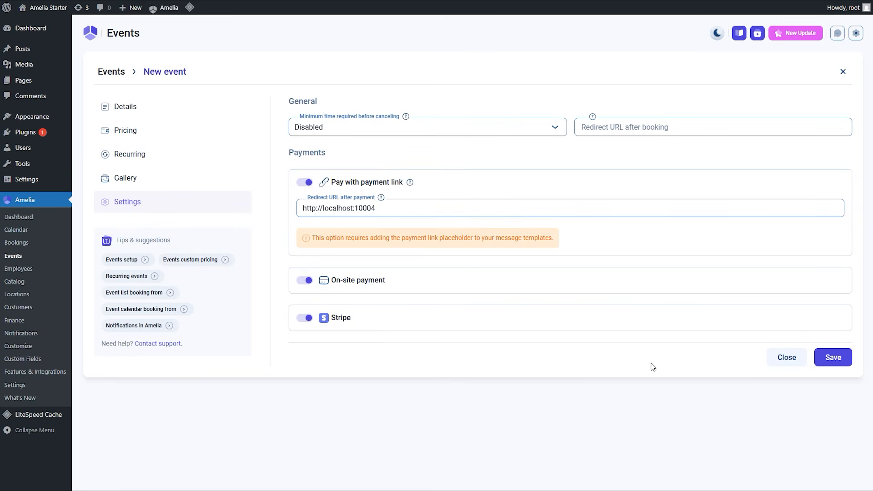
click(840, 363)
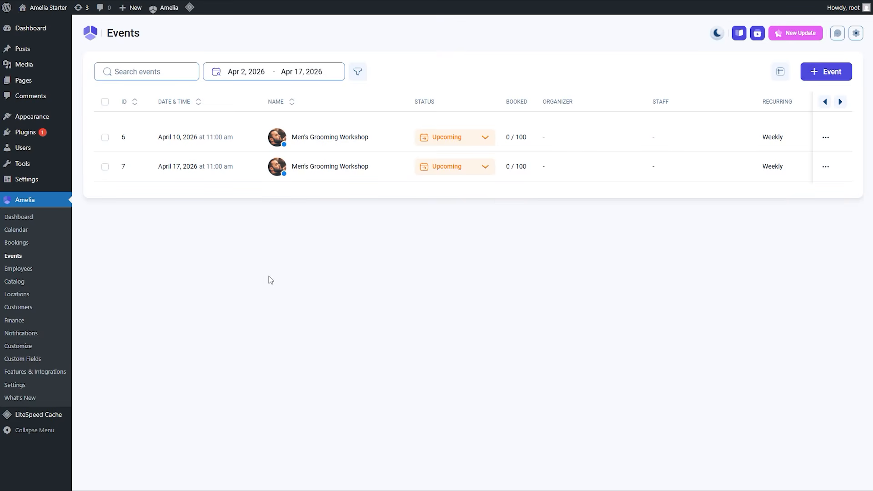
Create a new WordPress page titled "Events calendar".
mouse_move(26, 85)
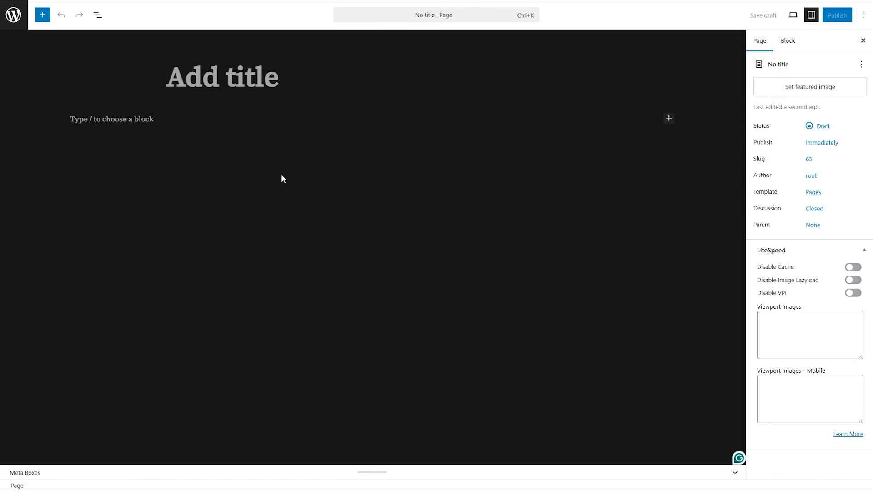
text(Events )
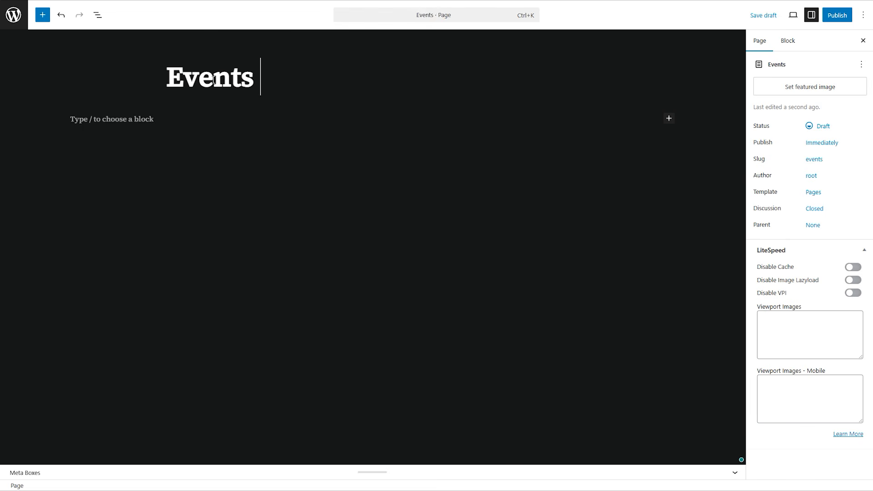
text(calendar)
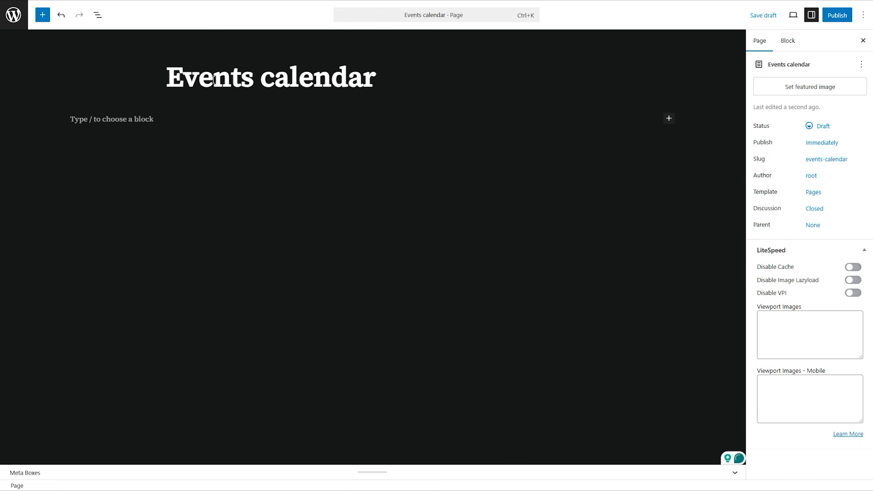
Title the other page "Events list" and insert the Amelia - Events List block into it.
text(Events list)
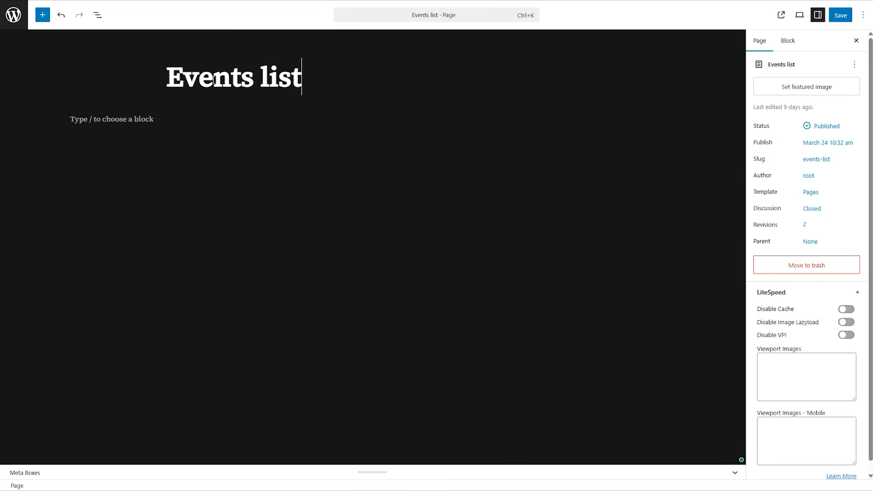
click(42, 15)
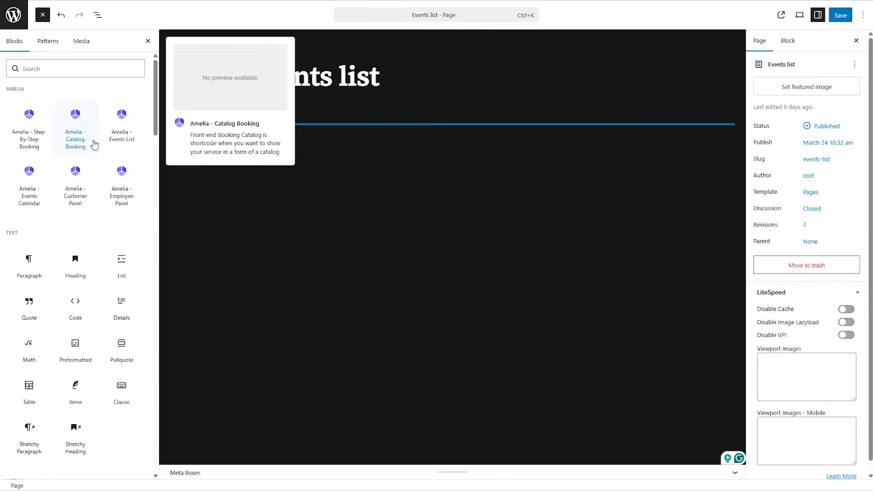
click(122, 125)
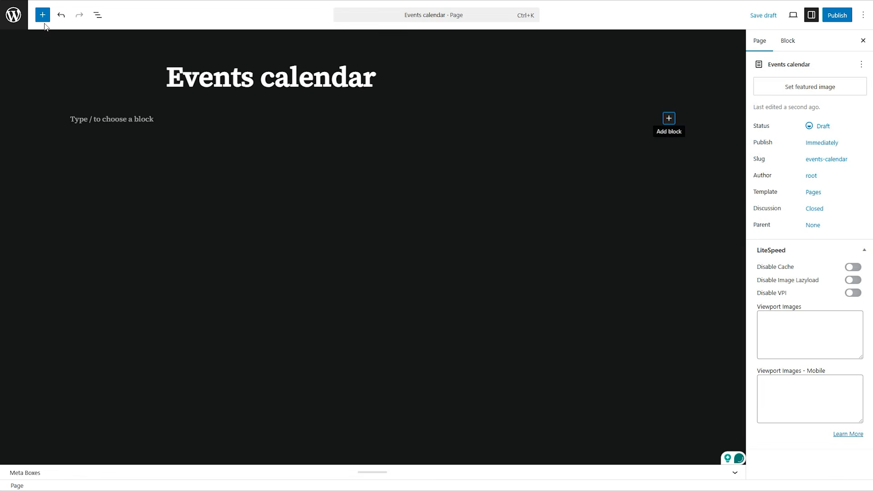
Insert the Amelia - Events Calendar block into the Events calendar page and publish the page.
click(42, 15)
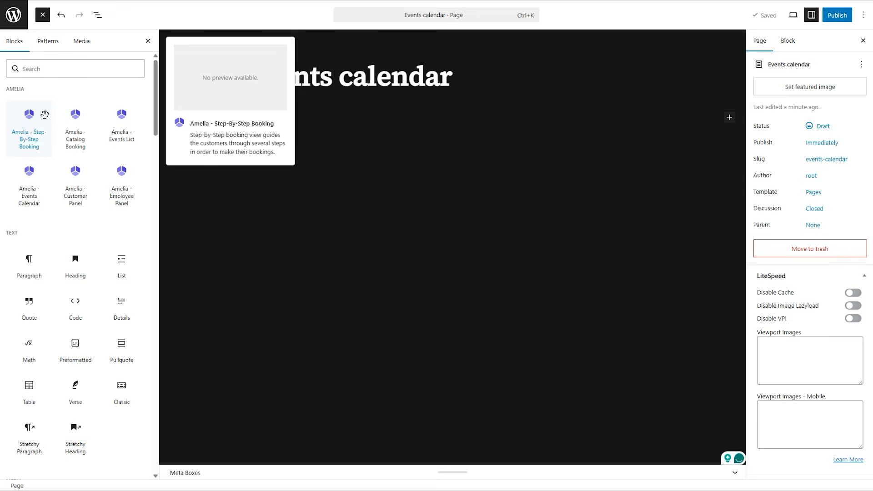
click(29, 179)
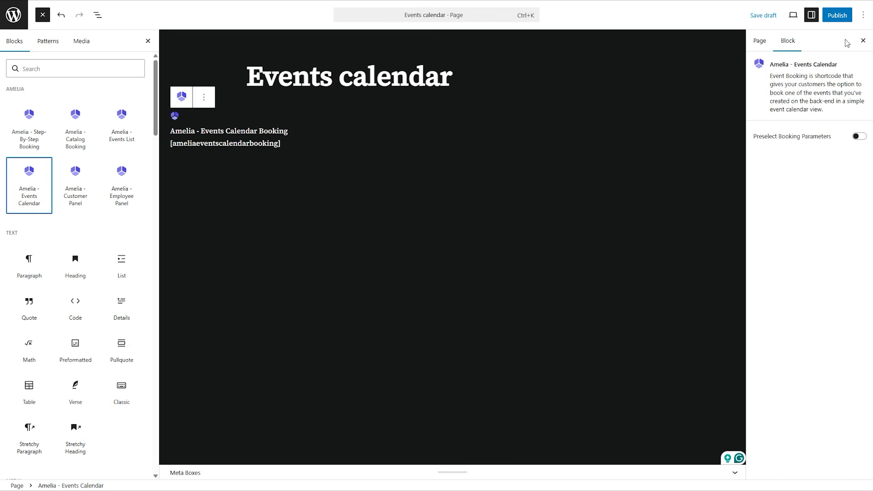
click(838, 17)
click(840, 17)
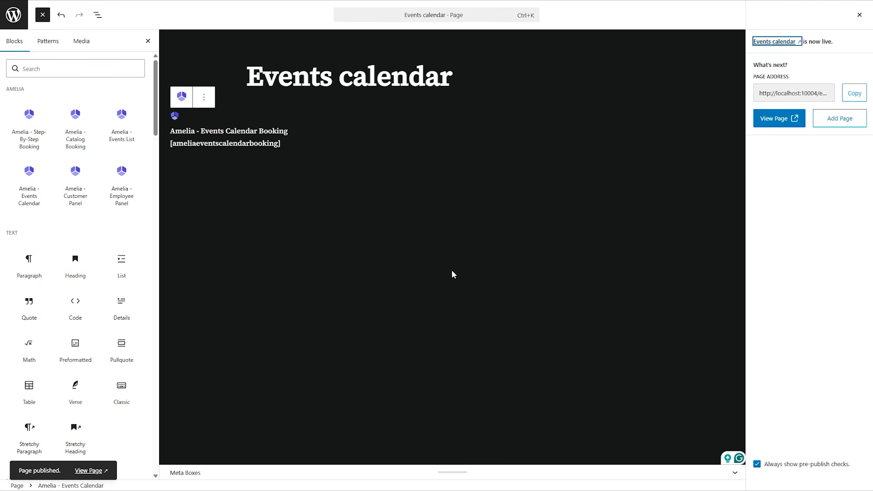
View the published event pages in a private window and examine the April 10 workshop's gallery, timetable and full description.
right_click(92, 471)
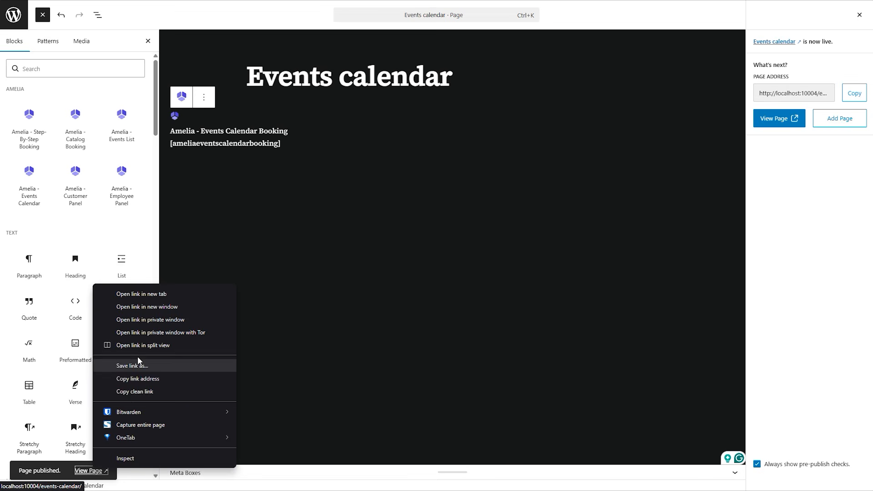
click(138, 320)
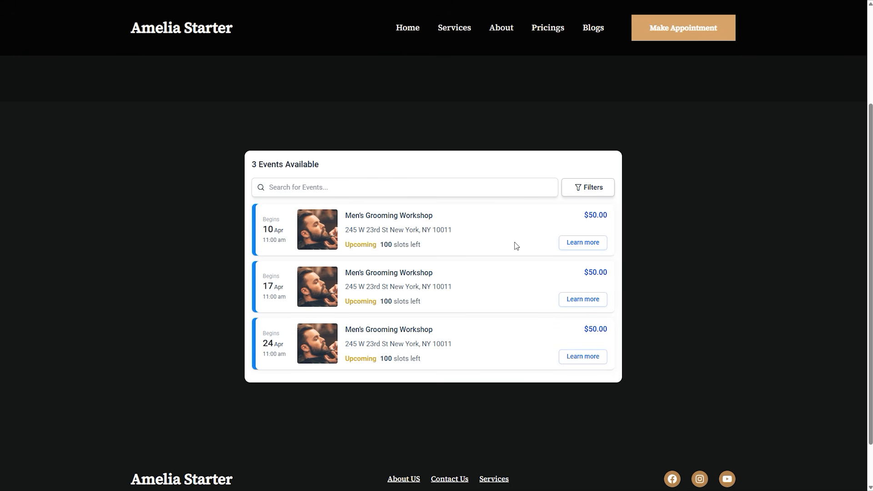
click(571, 246)
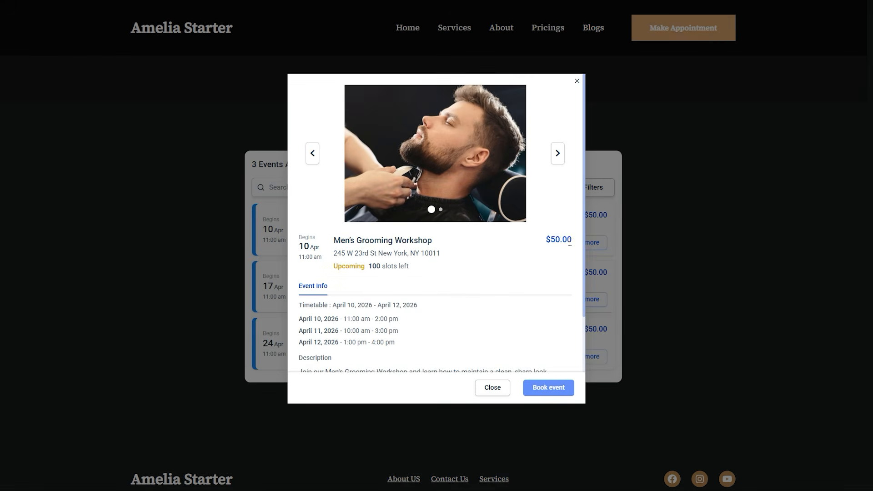
click(556, 155)
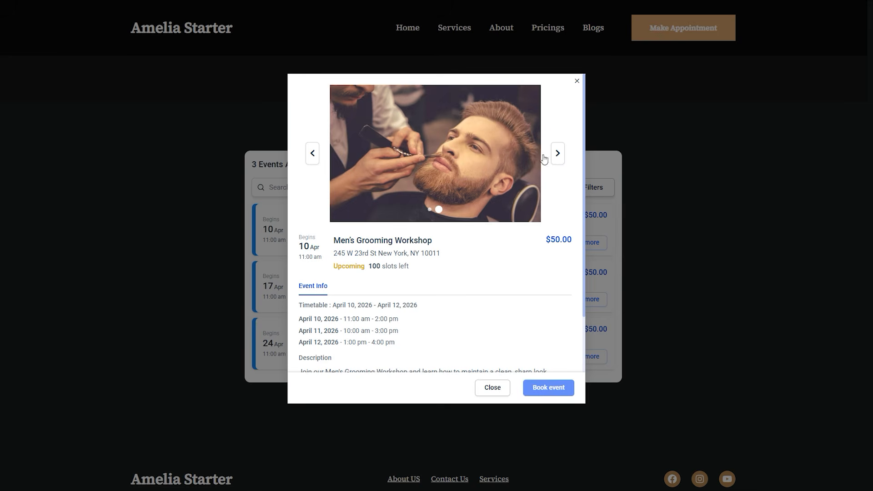
scroll(480, 171, down, 2)
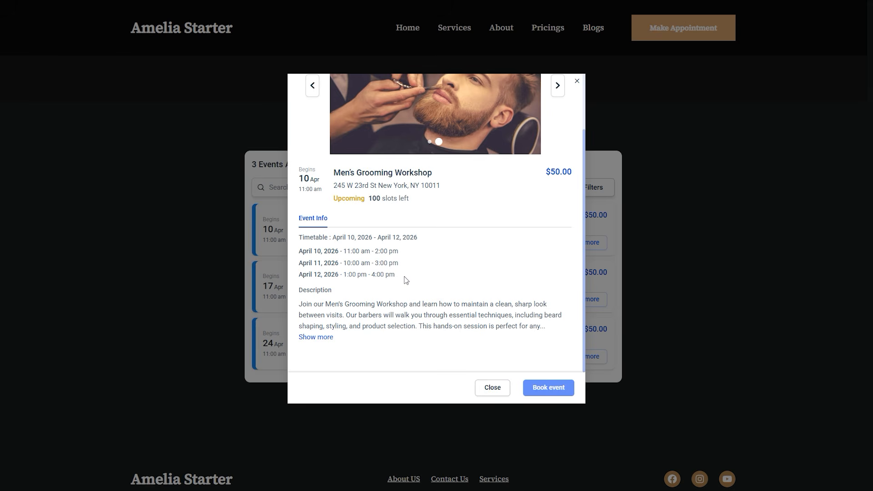
click(318, 337)
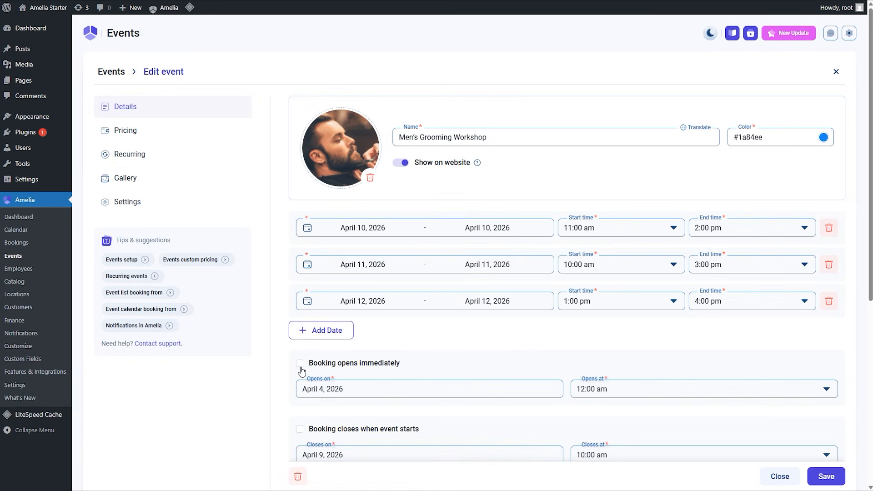
Make the Men's Grooming Workshop's booking open immediately and save the change for this and all future events.
click(300, 364)
click(829, 482)
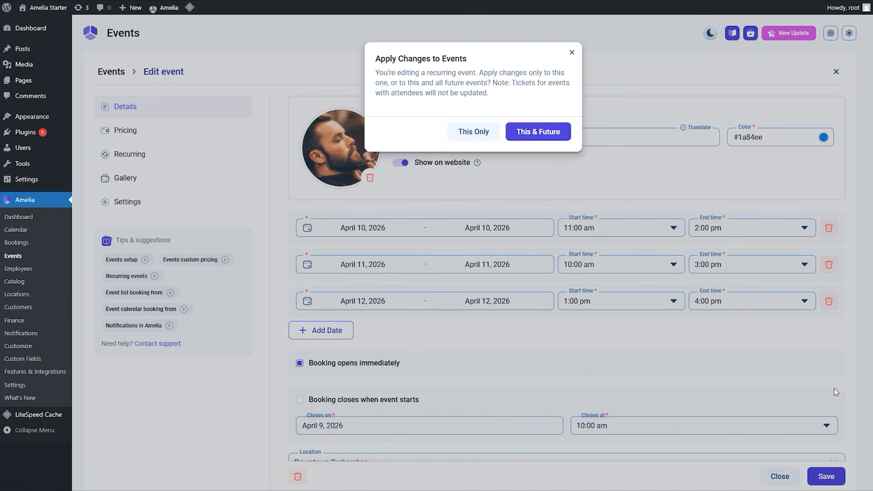
click(537, 132)
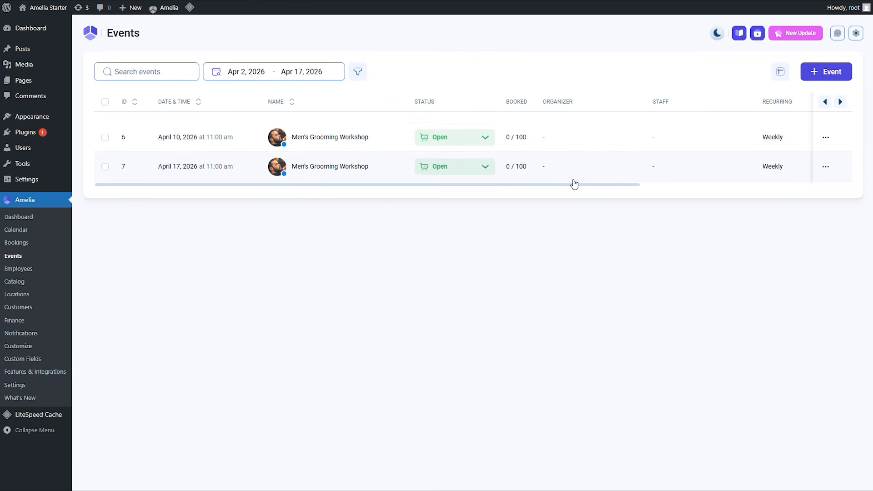
Reload the website's events list, review the April 10 workshop's details and start booking it for 1 attendee.
key(alt+Tab)
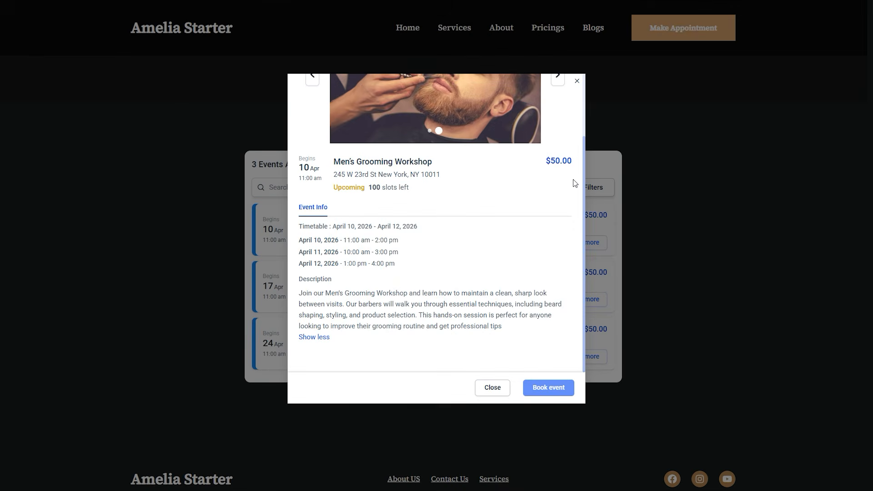
key(F5)
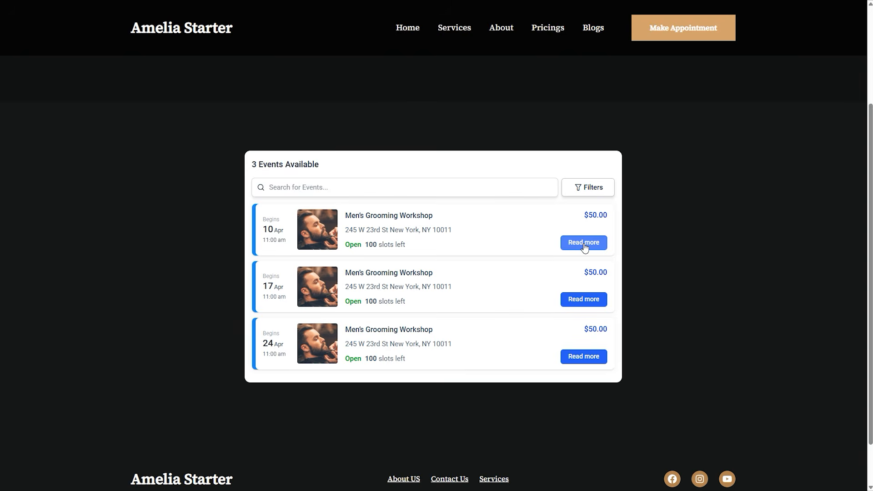
click(583, 243)
scroll(540, 388, down, 2)
scroll(530, 343, up, 2)
scroll(399, 276, down, 2)
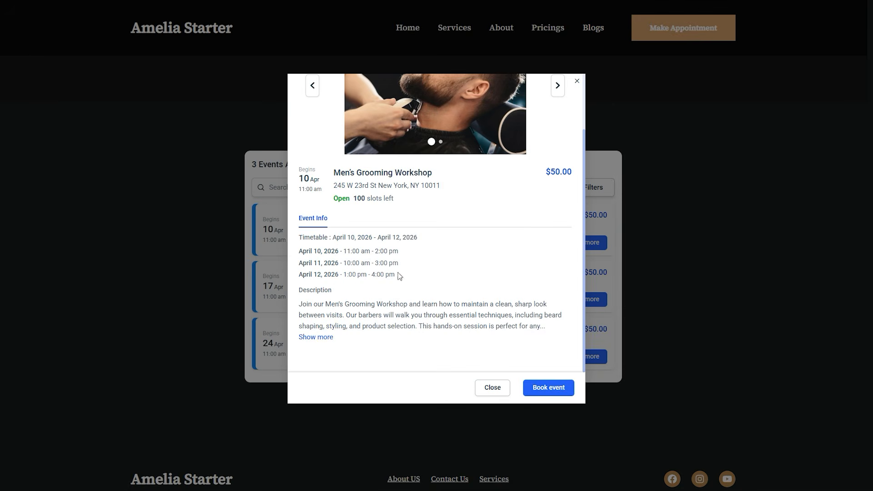
scroll(508, 328, up, 2)
click(542, 387)
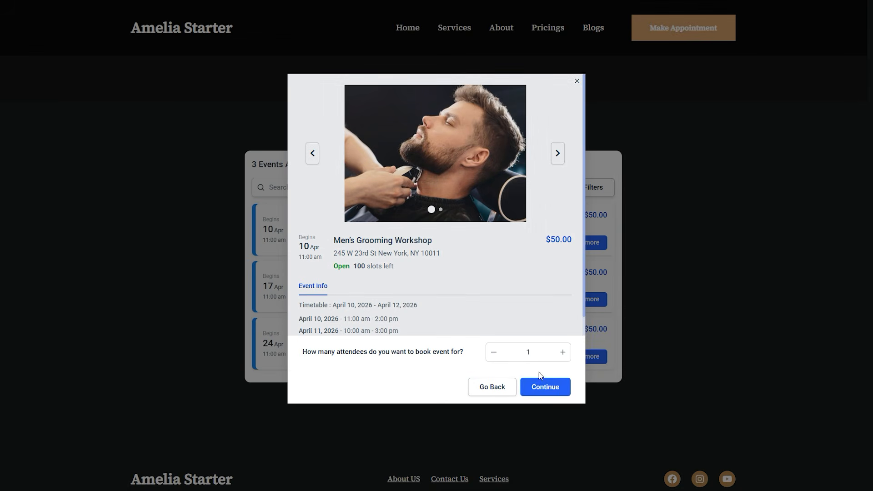
click(546, 388)
Enter the customer's first and last name and choose Social media as how they heard about the business.
click(350, 132)
text(Jo)
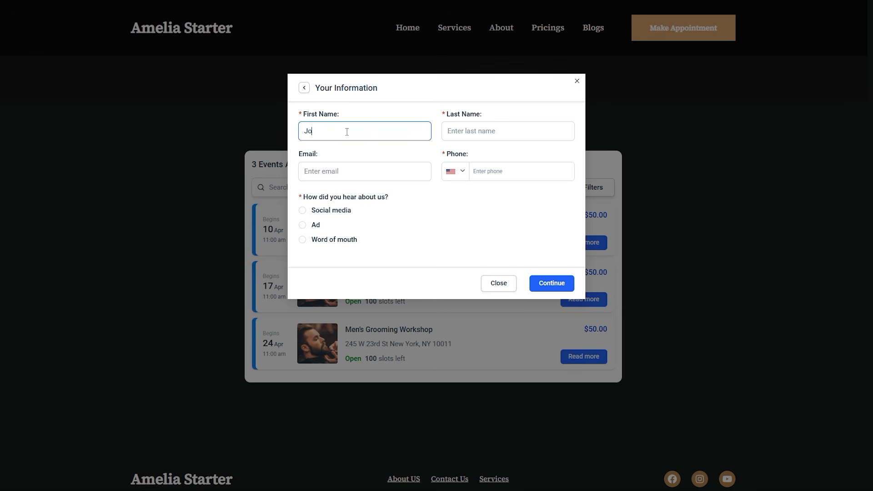
text(hn)
key(Tab)
text(D)
click(304, 211)
click(512, 176)
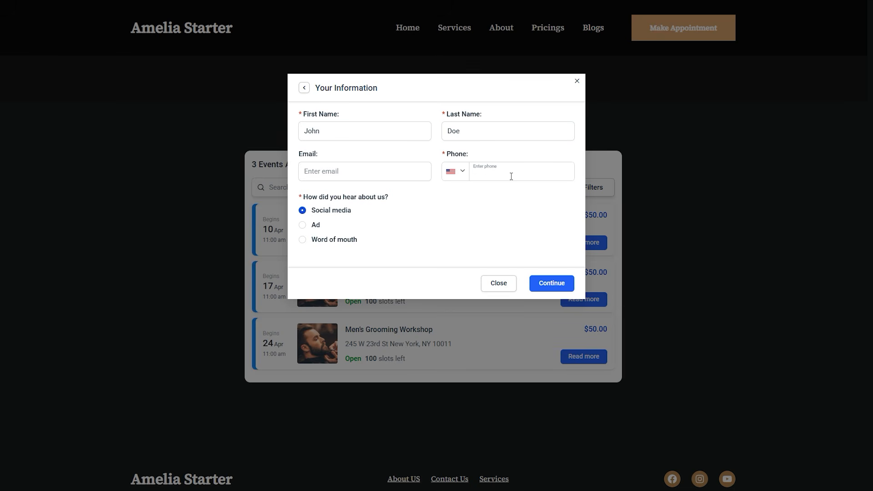
Book the April 10 workshop with on-site payment and finish the booking.
click(546, 287)
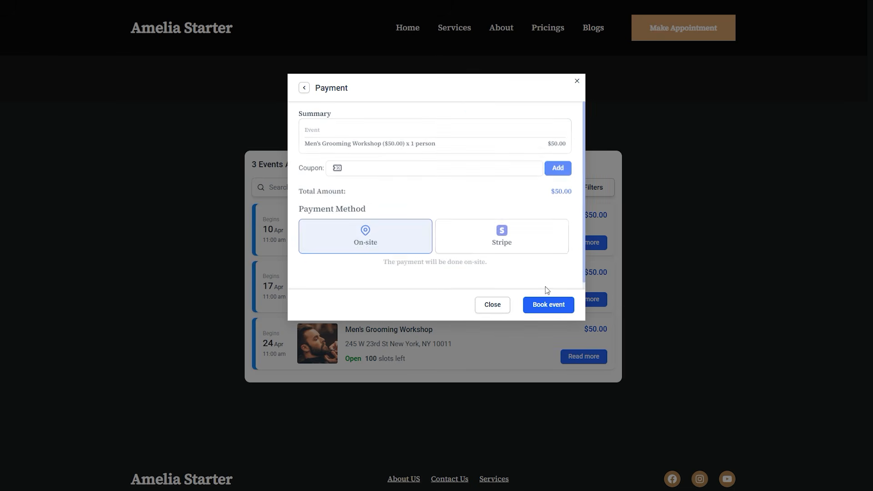
click(550, 309)
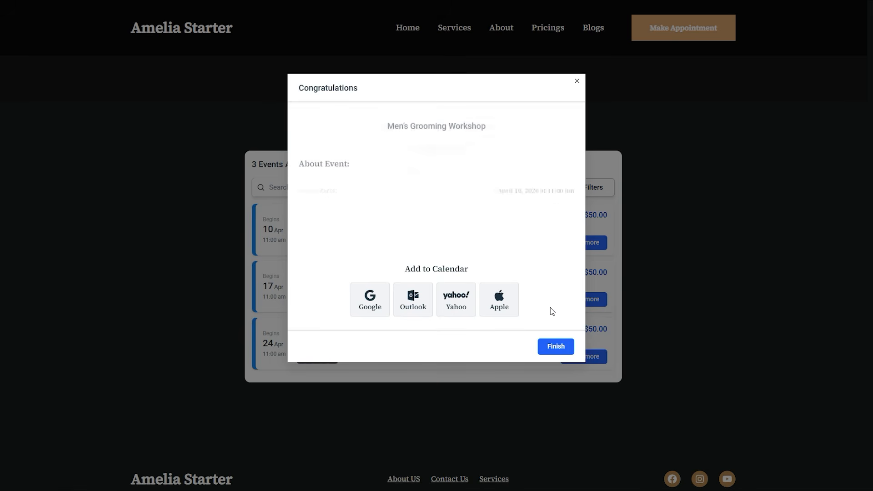
click(555, 346)
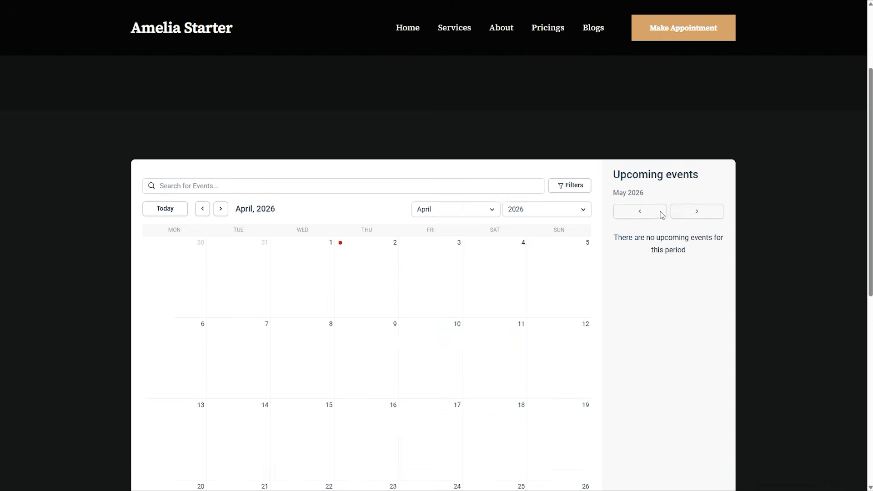
Start booking the April 17 Men's Grooming Workshop for 2 attendees from the events calendar page.
scroll(651, 230, down, 2)
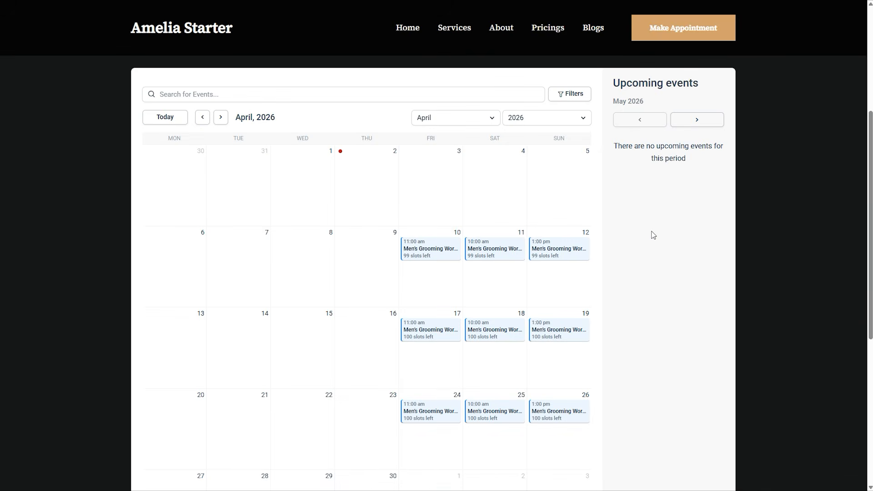
click(490, 248)
click(550, 388)
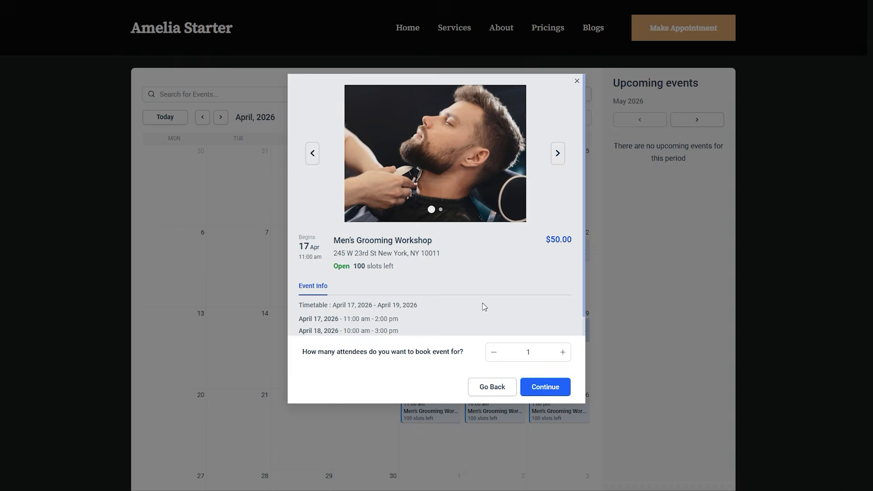
click(552, 388)
Enter the customer's first and last name, choose Ad as the referral source and book the workshop with on-site payment.
click(366, 130)
text(Jane)
key(Tab)
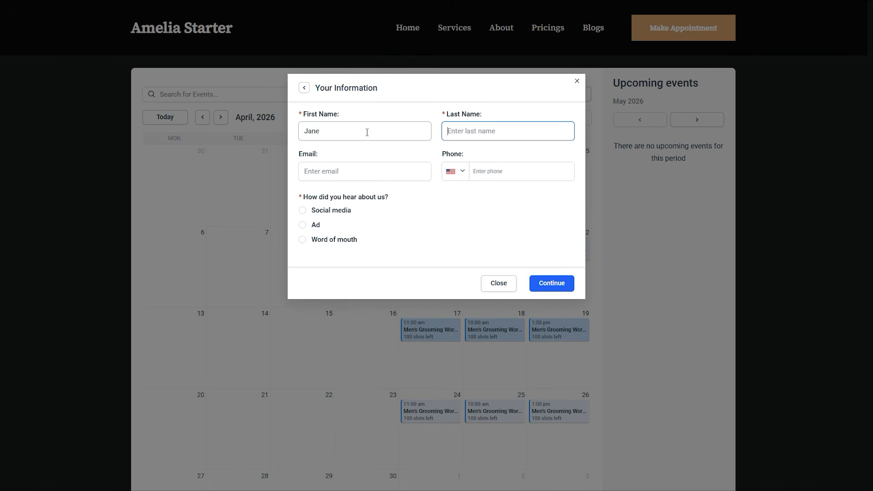
text(Doe)
click(303, 225)
click(543, 284)
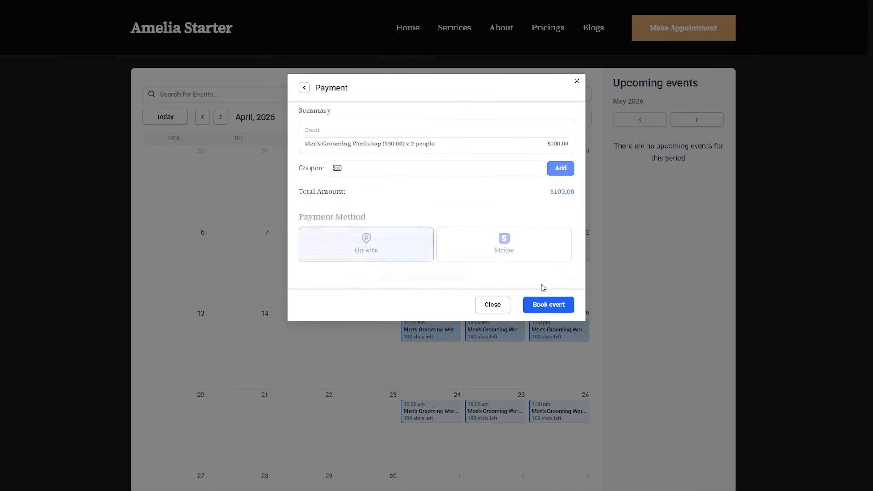
click(552, 307)
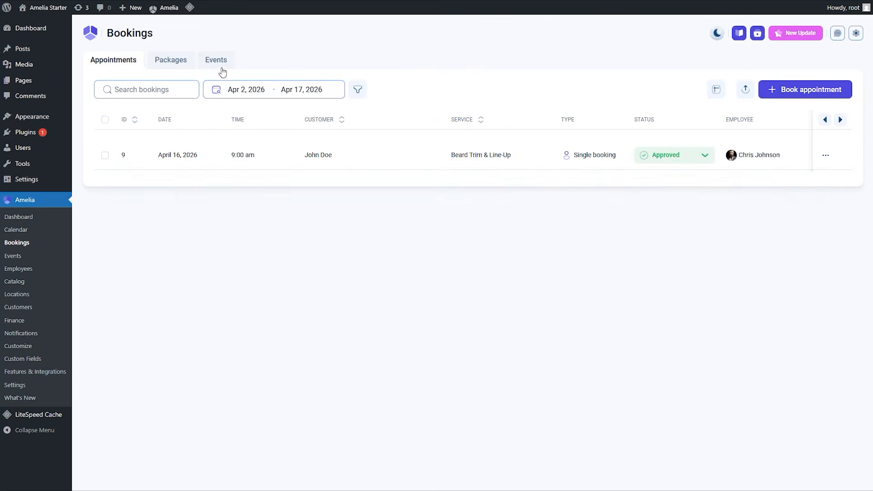
Show the event bookings in Amelia's Bookings area of the WordPress admin.
click(216, 62)
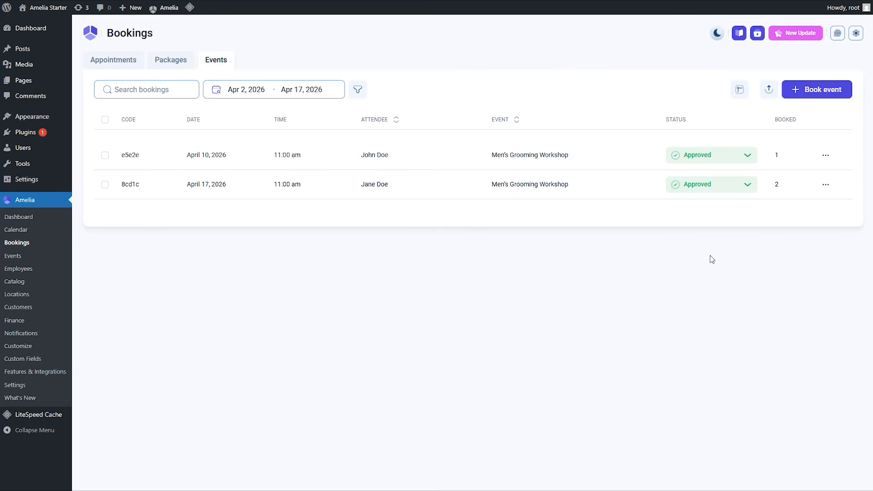